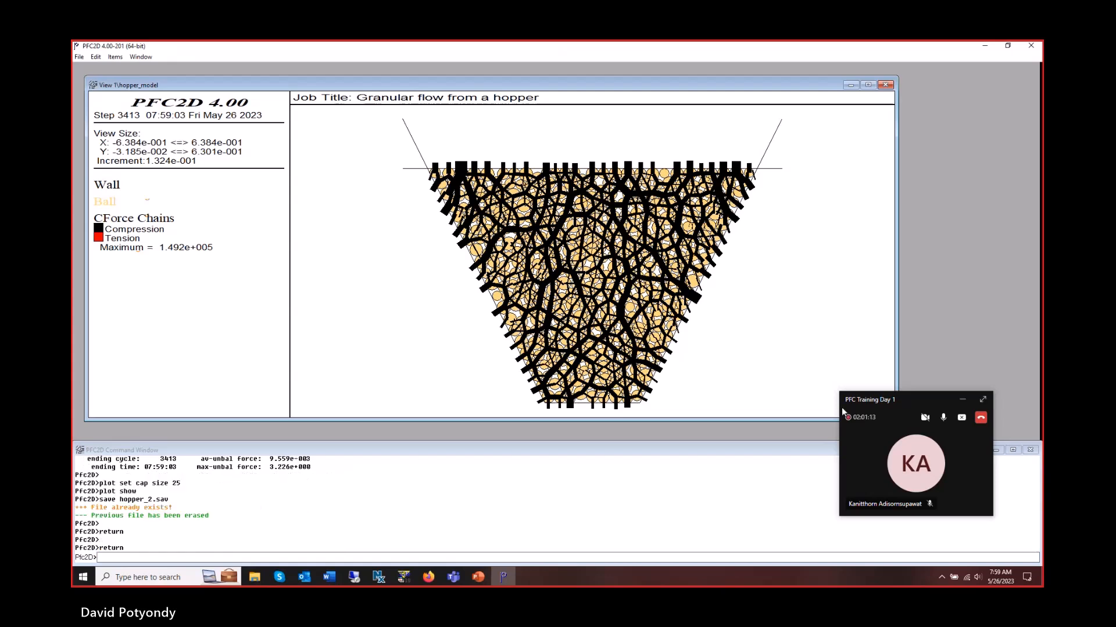
Delete wall 3 at the hopper's base, running 10000 calculation cycles both before and after the deletion.
{"action": "type", "text": "cy 10000"}
{"action": "key", "text": "Return"}
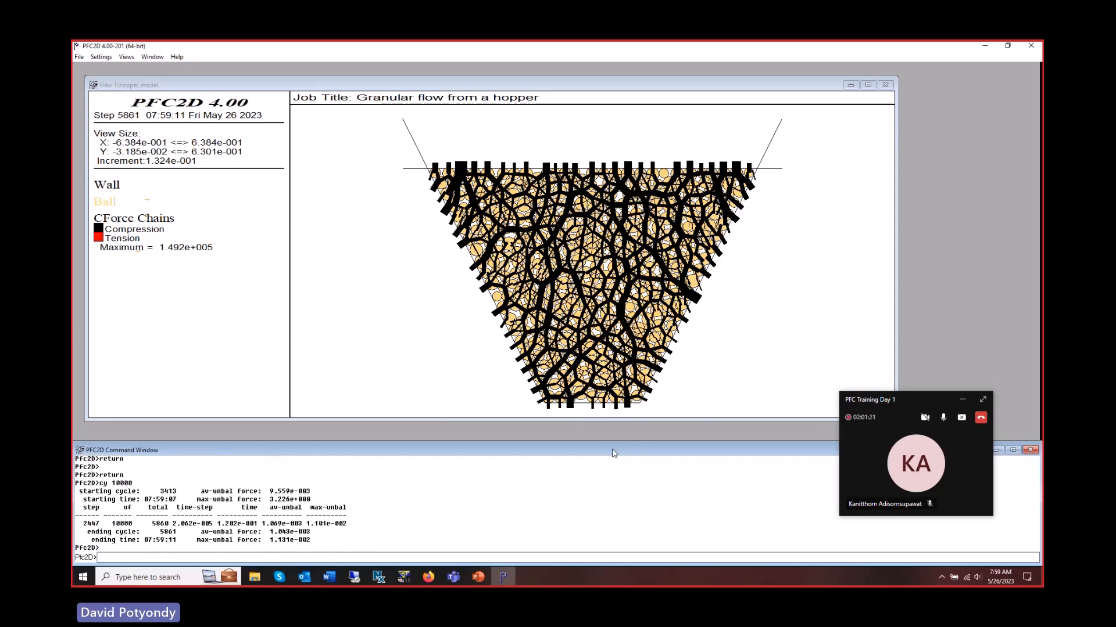
{"action": "type", "text": "del wall 3"}
{"action": "key", "text": "Return"}
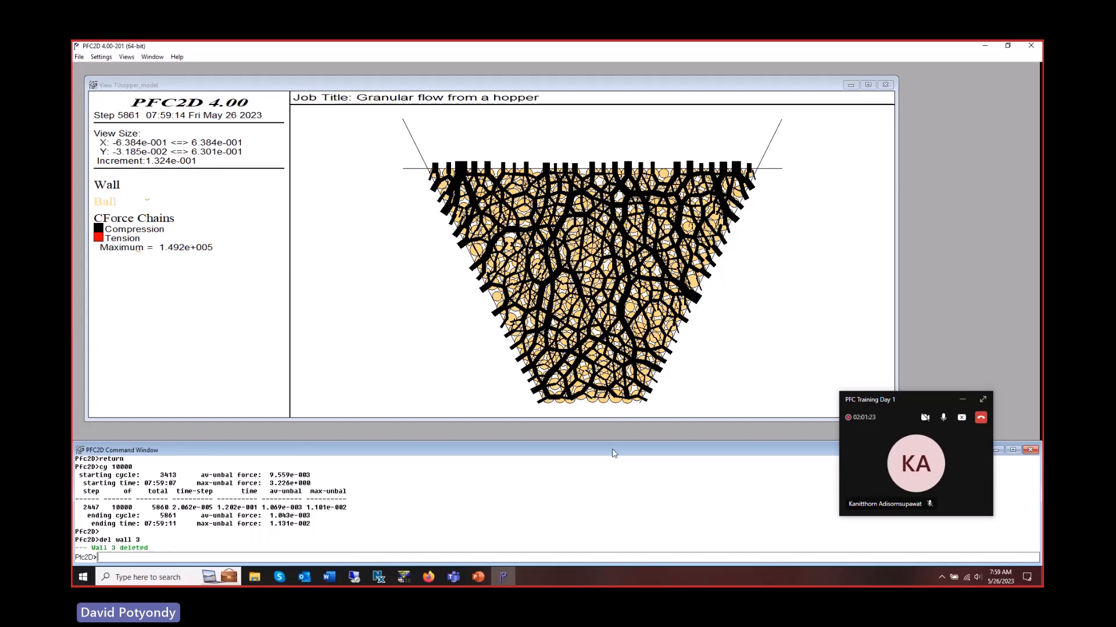
{"action": "type", "text": "cy 10000"}
{"action": "key", "text": "Return"}
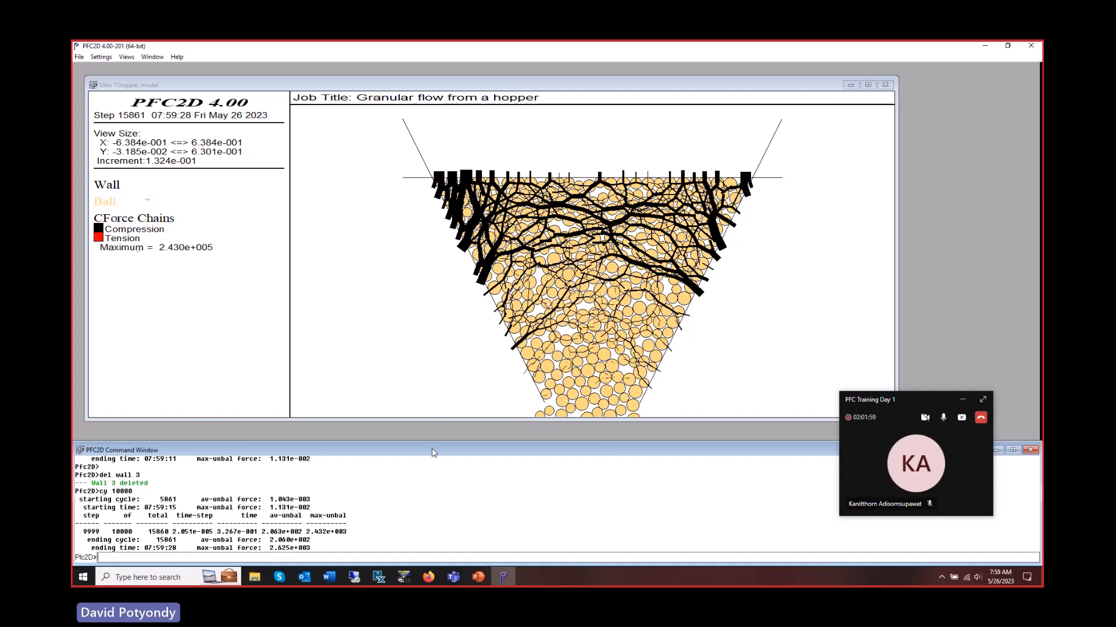
Check the command list on the PowerPoint slide, then restore hopper_2.sav in PFC2D and show its plot.
{"action": "left_click", "coordinate": [477, 577]}
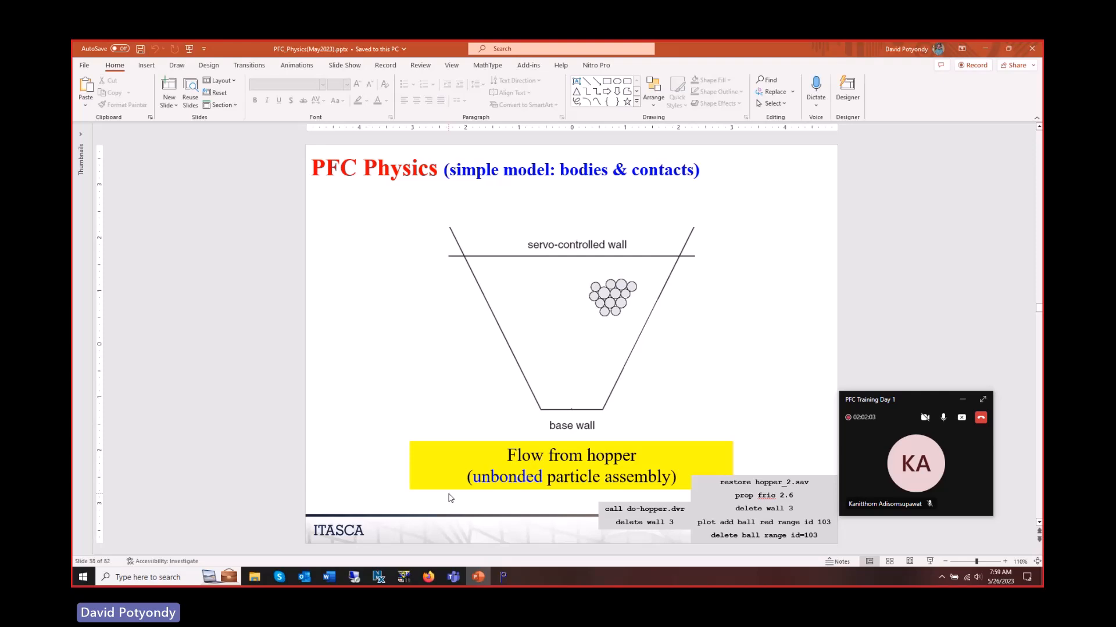
{"action": "key", "text": "alt+Tab"}
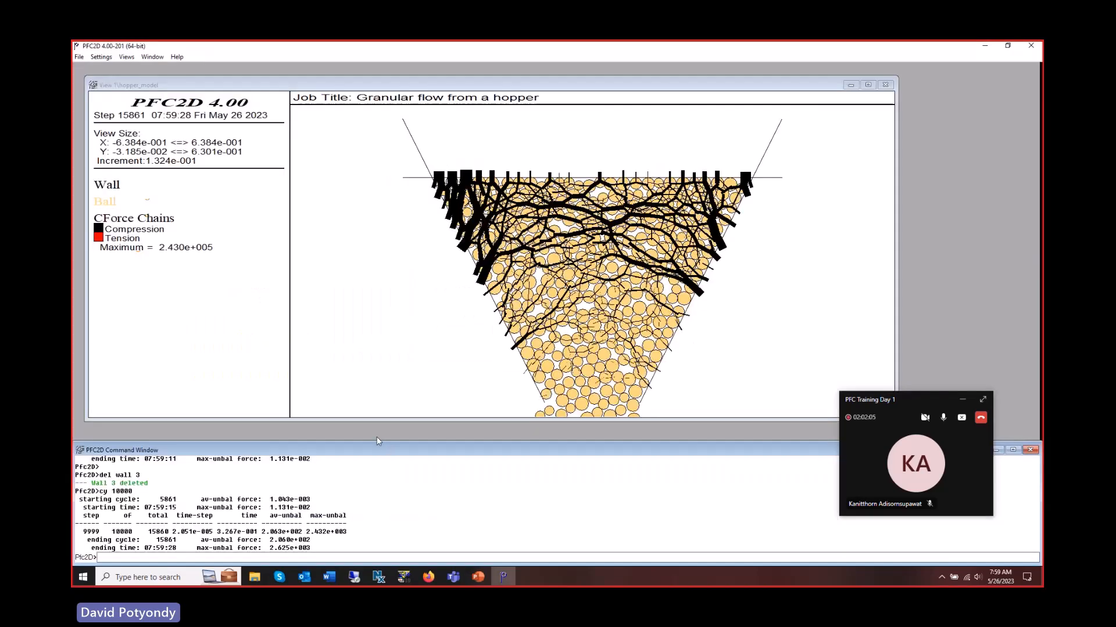
{"action": "left_click", "coordinate": [80, 57]}
{"action": "left_click", "coordinate": [102, 112]}
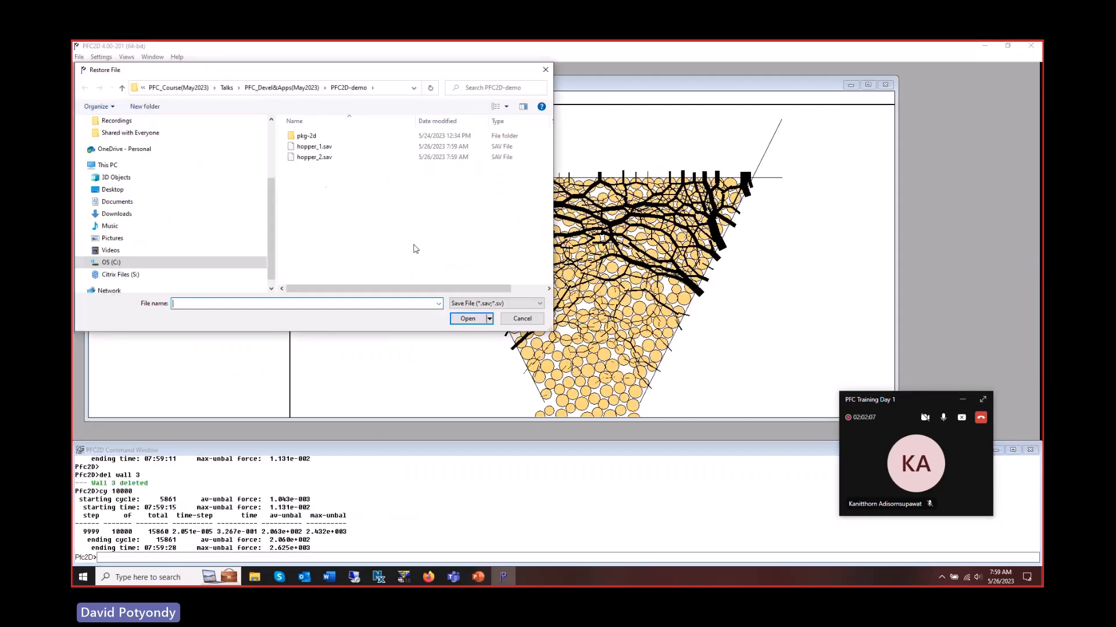
{"action": "double_click", "coordinate": [314, 157]}
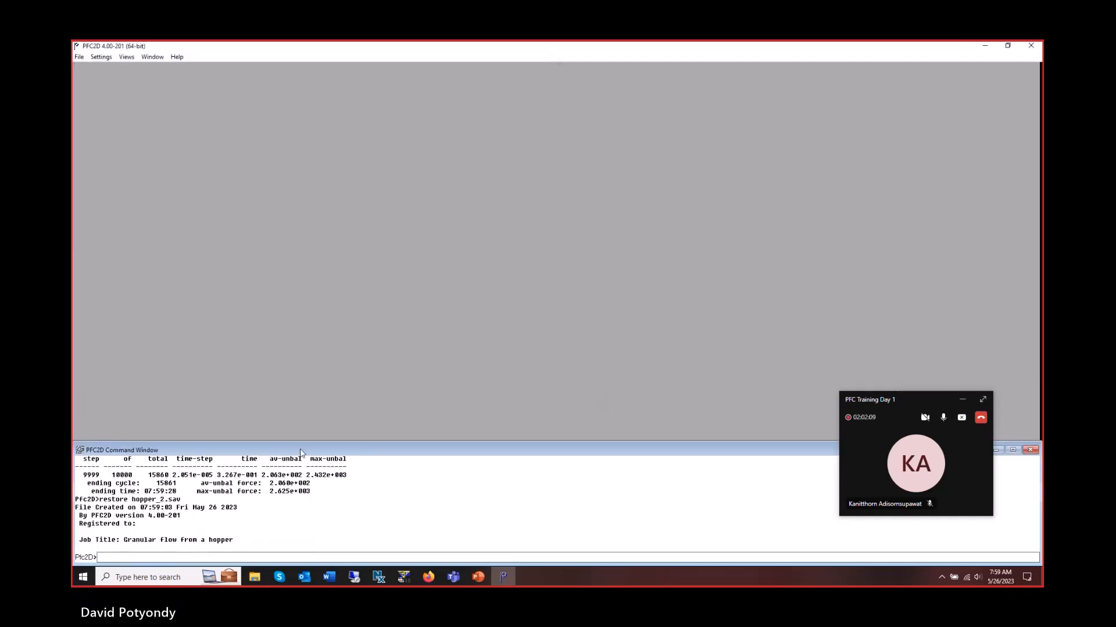
{"action": "type", "text": "plo sh"}
{"action": "key", "text": "Return"}
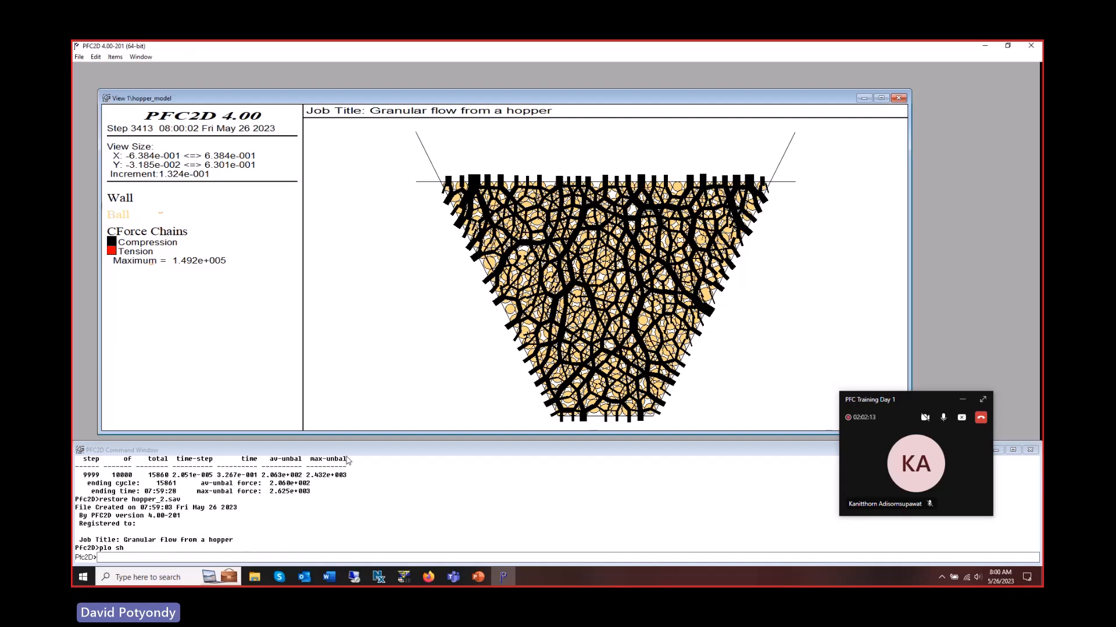
Consult the slide's command list and set the friction property of the balls to 2.6 in PFC2D.
{"action": "left_click", "coordinate": [478, 577]}
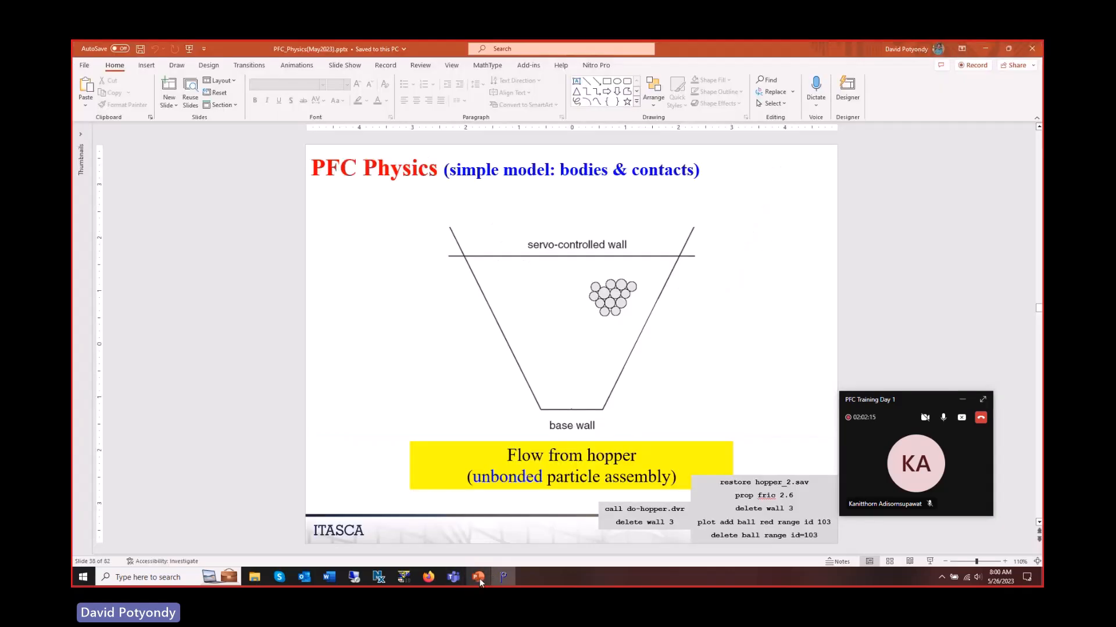
{"action": "left_click", "coordinate": [478, 578]}
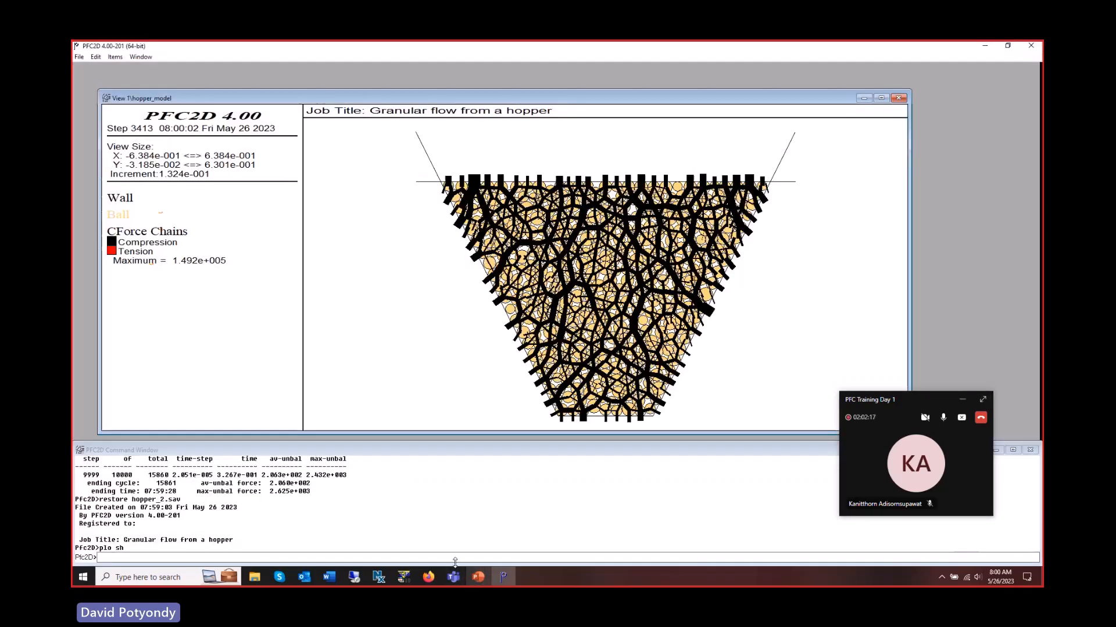
{"action": "left_click", "coordinate": [202, 559]}
{"action": "type", "text": "prop fric"}
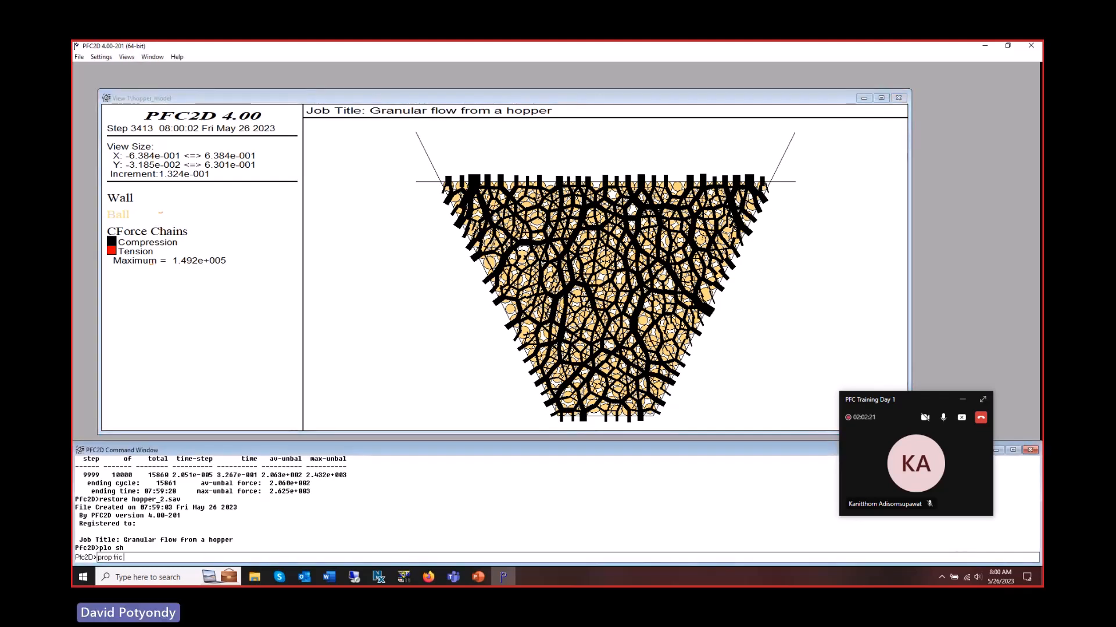
{"action": "type", "text": " 2.6"}
{"action": "key", "text": "Return"}
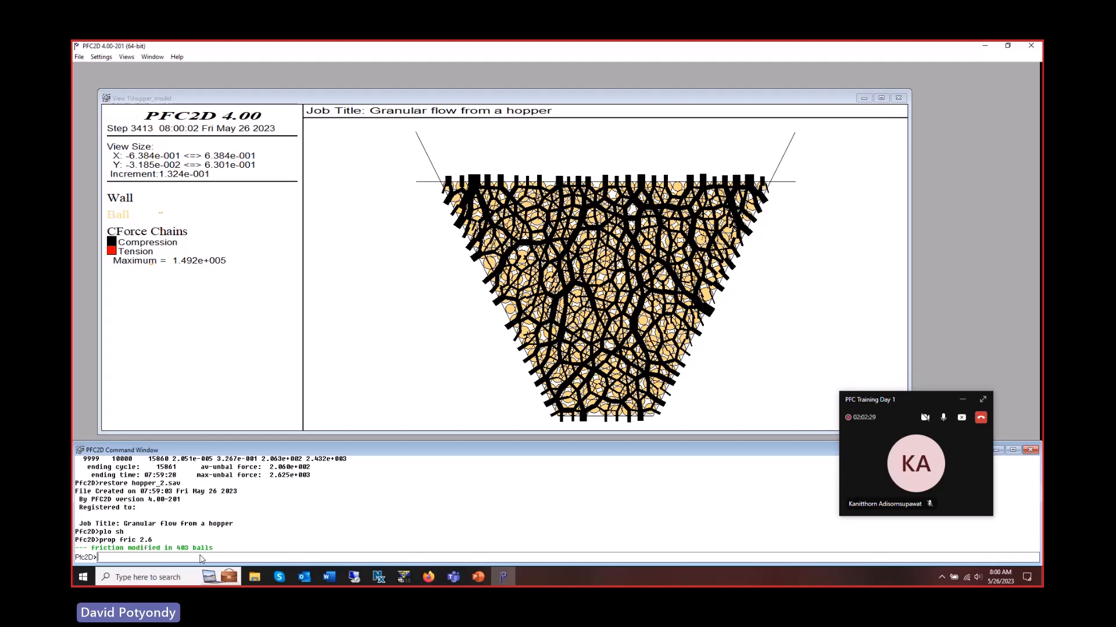
Delete wall 3 from the restored hopper model and start a run of 100000 cycles, interrupting it early.
{"action": "key", "text": "alt+Tab"}
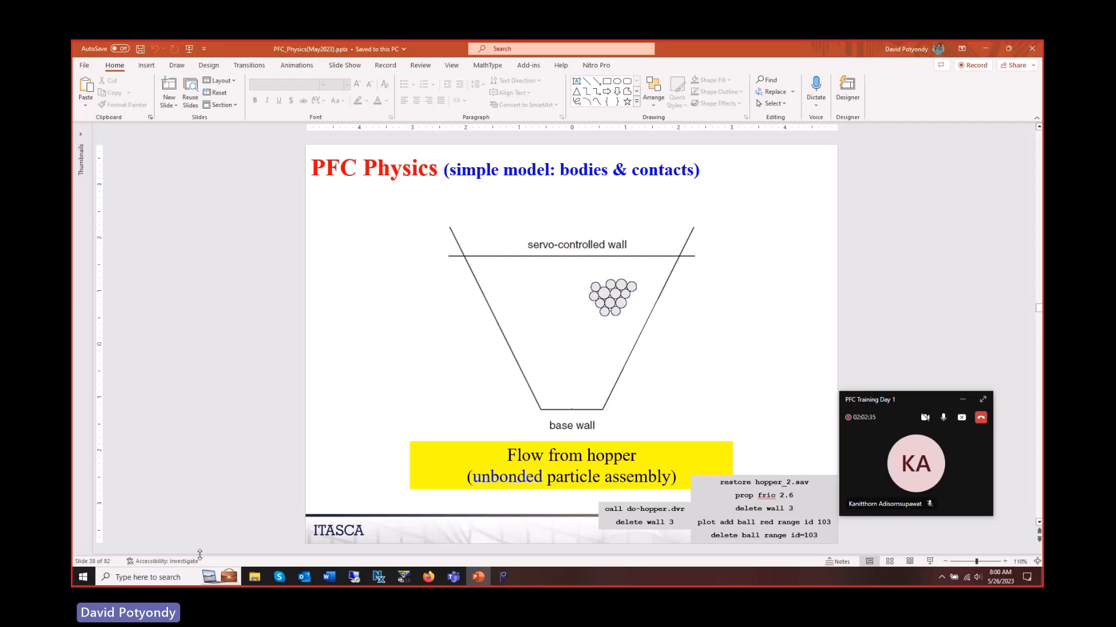
{"action": "key", "text": "alt+Tab"}
{"action": "type", "text": "de"}
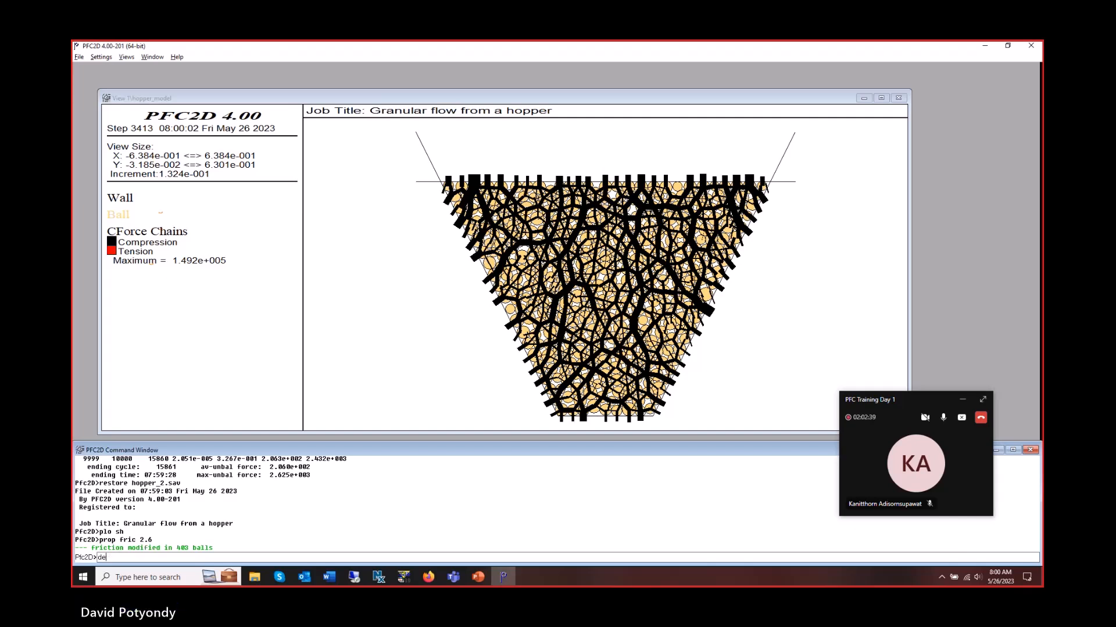
{"action": "type", "text": "; wel wall 3"}
{"action": "key", "text": "Return"}
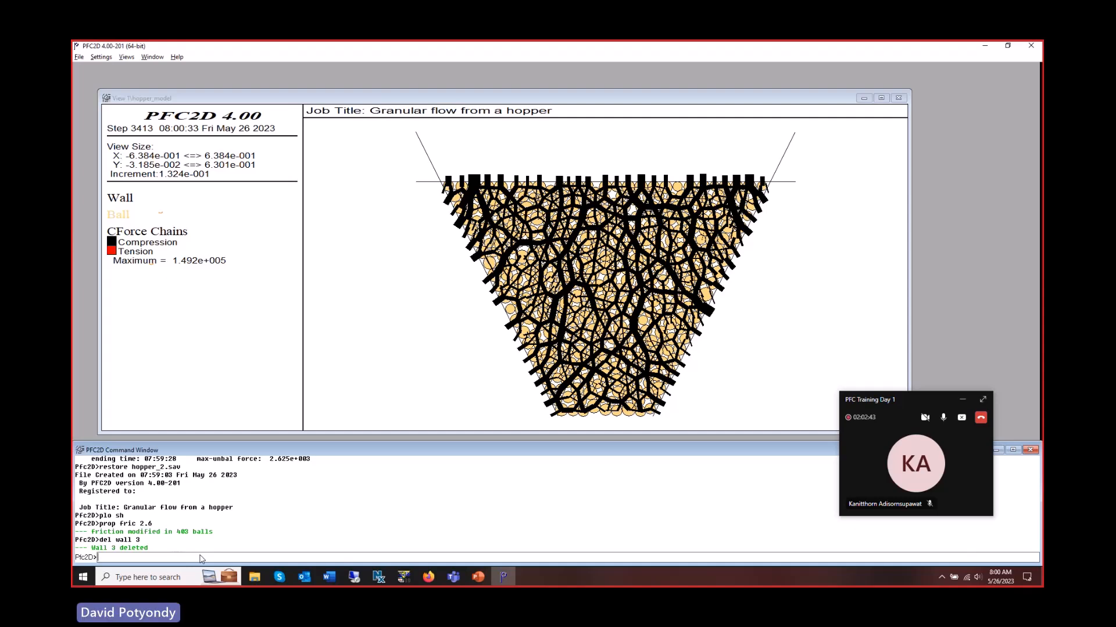
{"action": "type", "text": "cy 100000"}
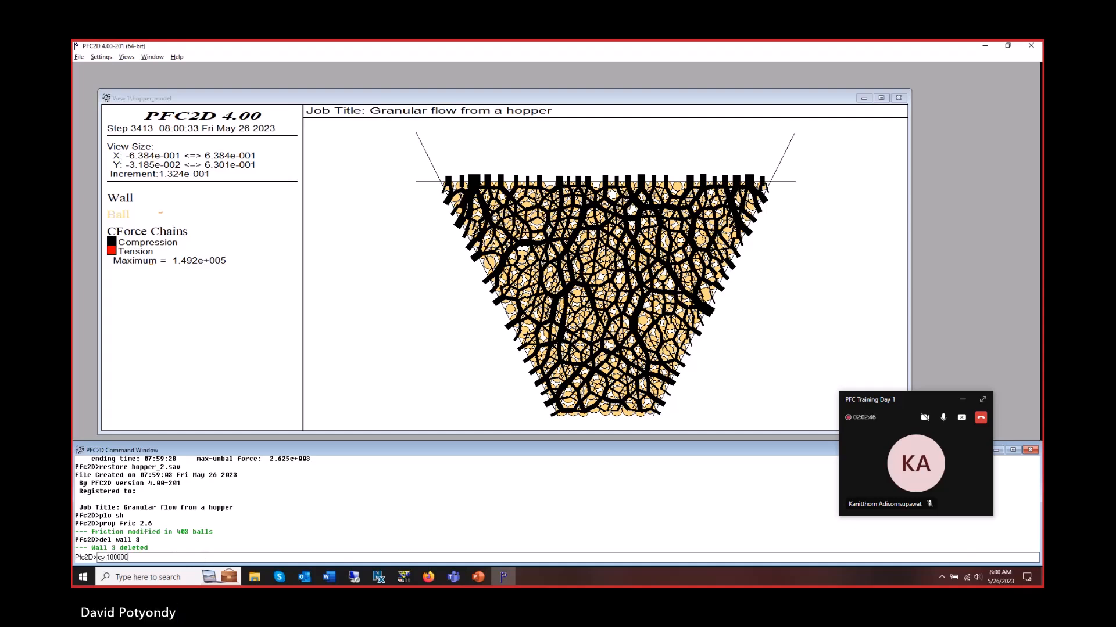
{"action": "key", "text": "Return"}
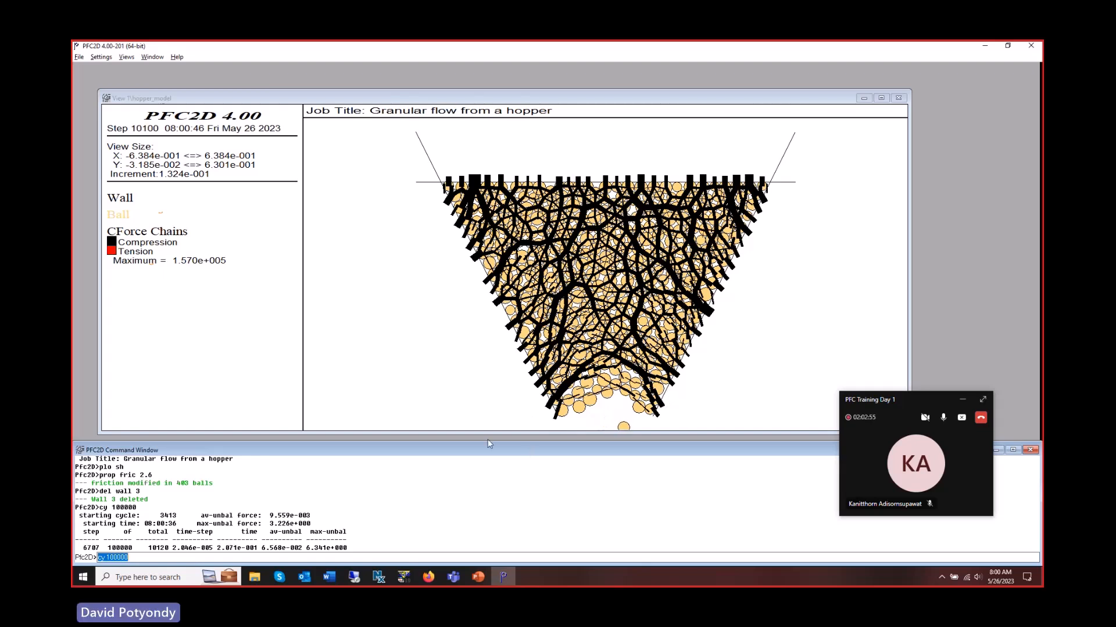
{"action": "key", "text": "Escape"}
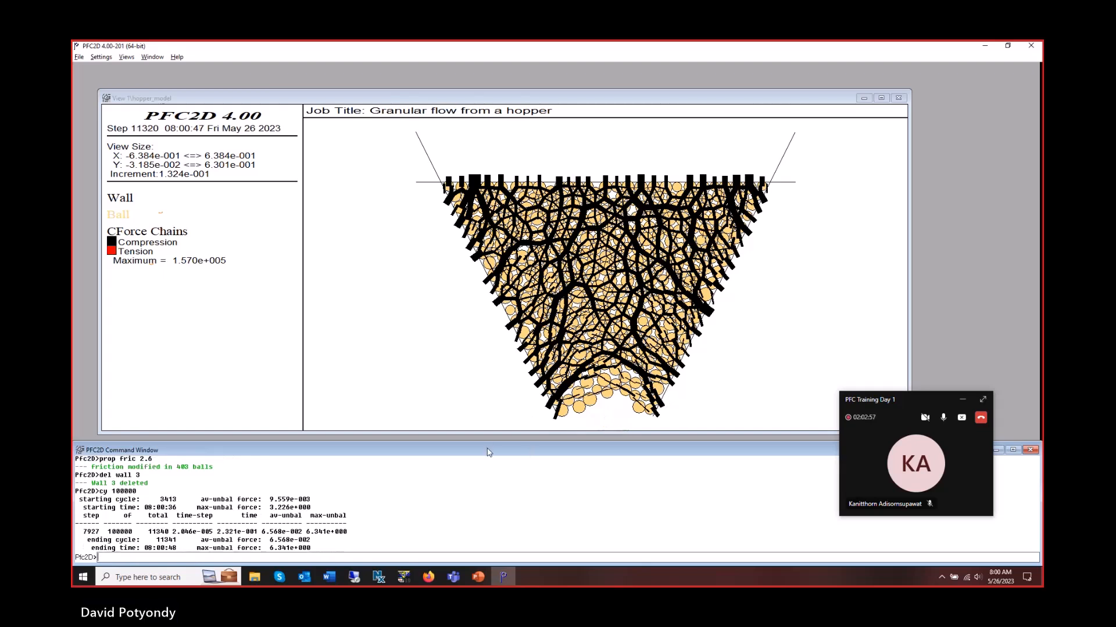
Check the slide's command list and add the ball with id 103 to the PFC2D plot in red.
{"action": "left_click", "coordinate": [479, 578]}
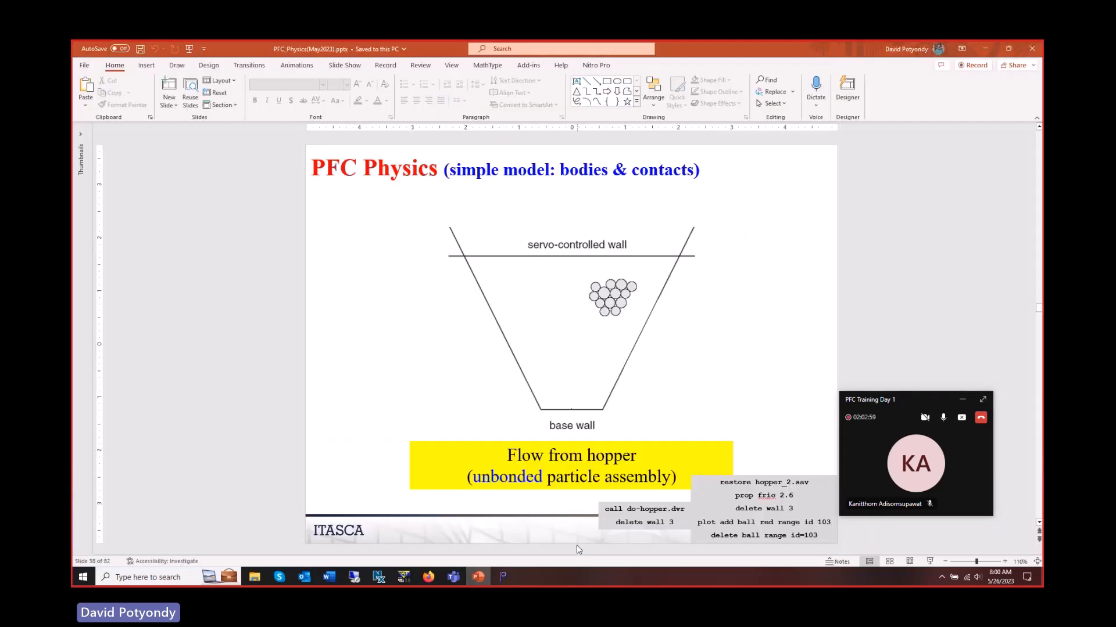
{"action": "key", "text": "alt+Tab"}
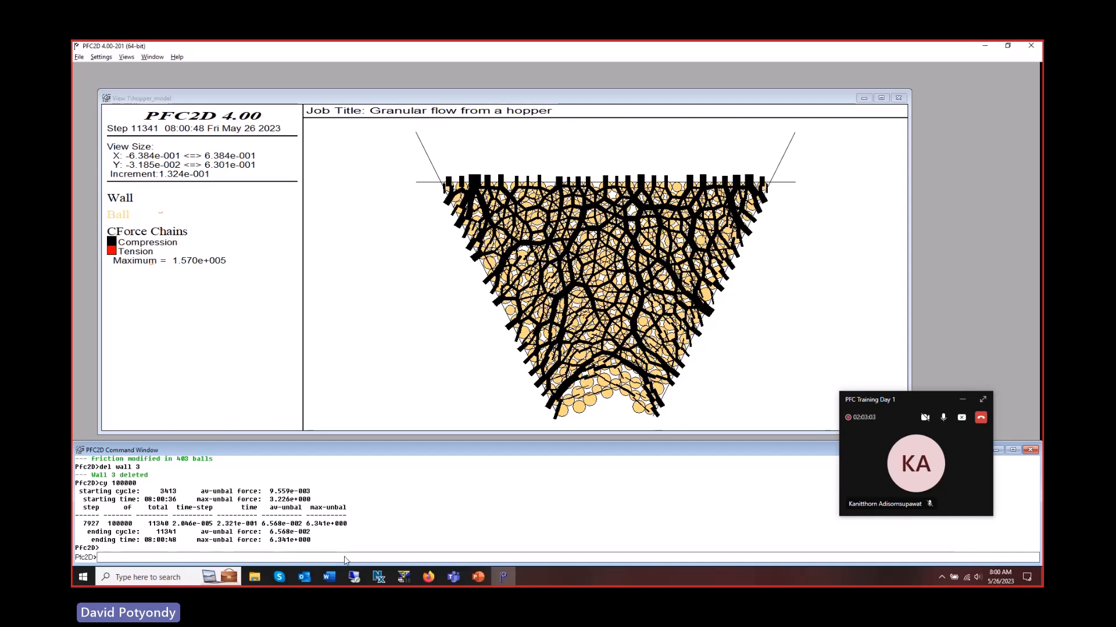
{"action": "type", "text": "plot add"}
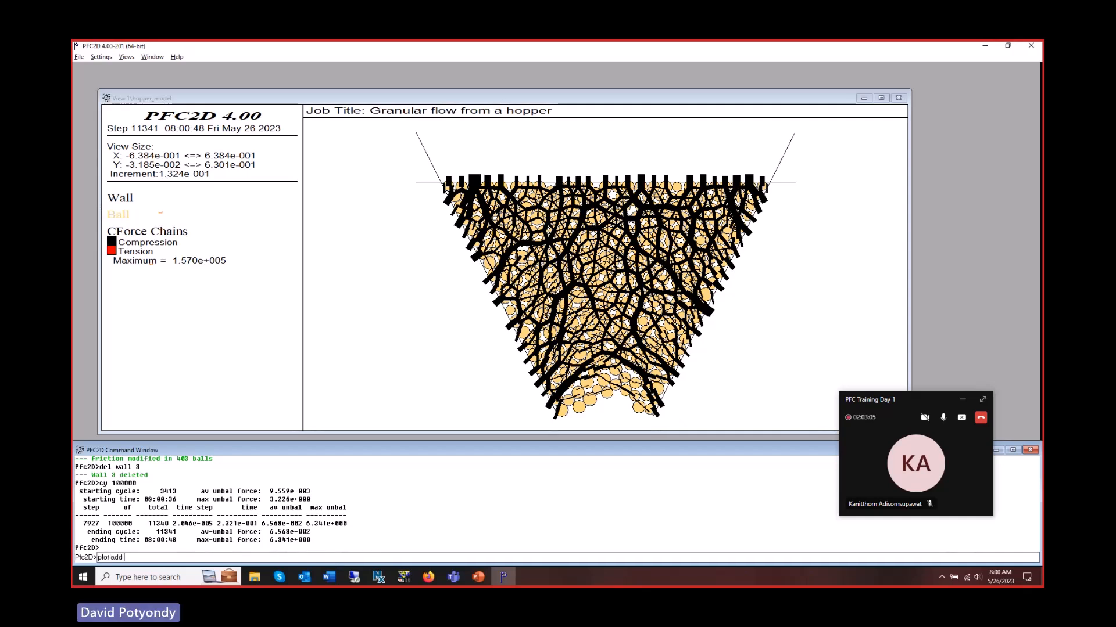
{"action": "type", "text": " ball red range id 103"}
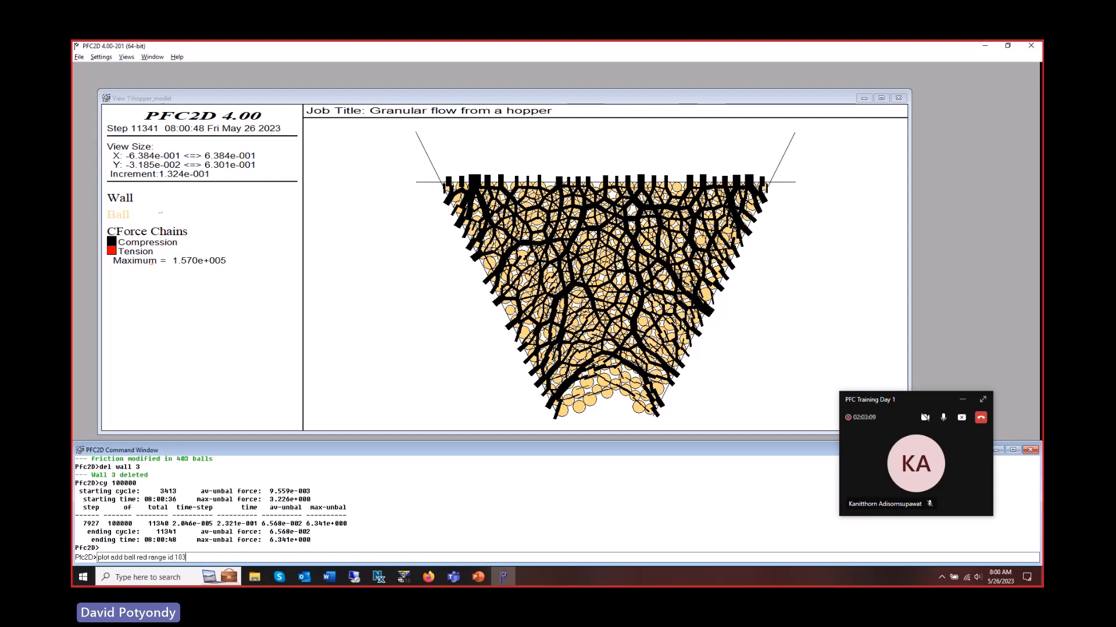
{"action": "key", "text": "Return"}
{"action": "left_click", "coordinate": [784, 374]}
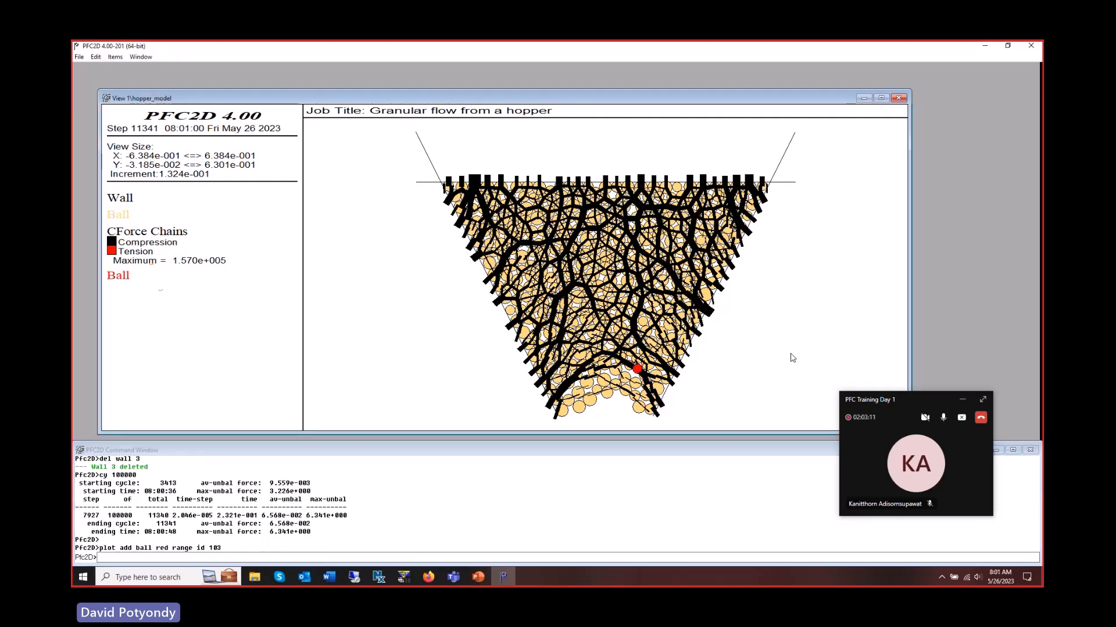
{"action": "scroll", "coordinate": [792, 358], "scroll_direction": "up", "scroll_amount": 3}
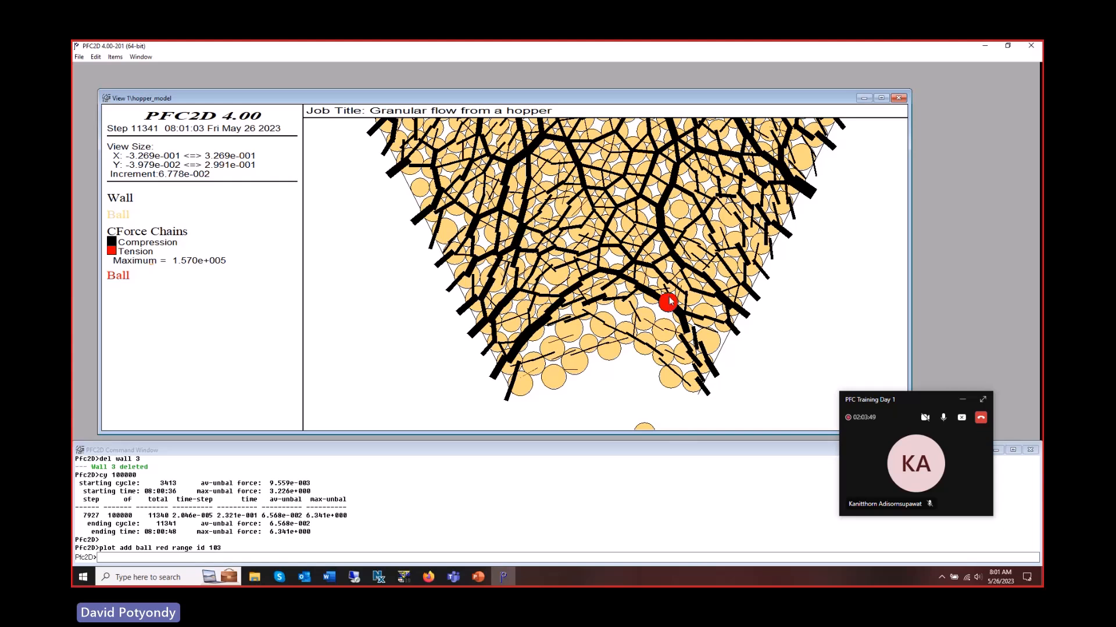
Delete the ball with id 103 from the arch above the hopper opening.
{"action": "left_click", "coordinate": [498, 452]}
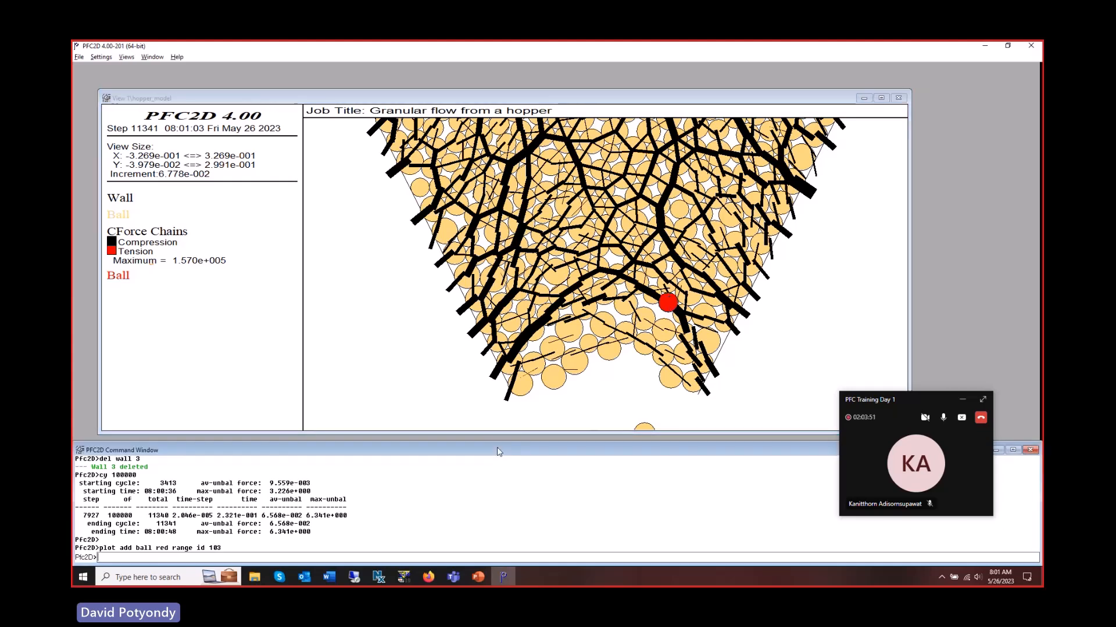
{"action": "type", "text": "del ball rade i"}
{"action": "key", "text": "BackSpace"}
{"action": "key", "text": "BackSpace"}
{"action": "key", "text": "BackSpace"}
{"action": "key", "text": "BackSpace"}
{"action": "key", "text": "BackSpace"}
{"action": "type", "text": "range"}
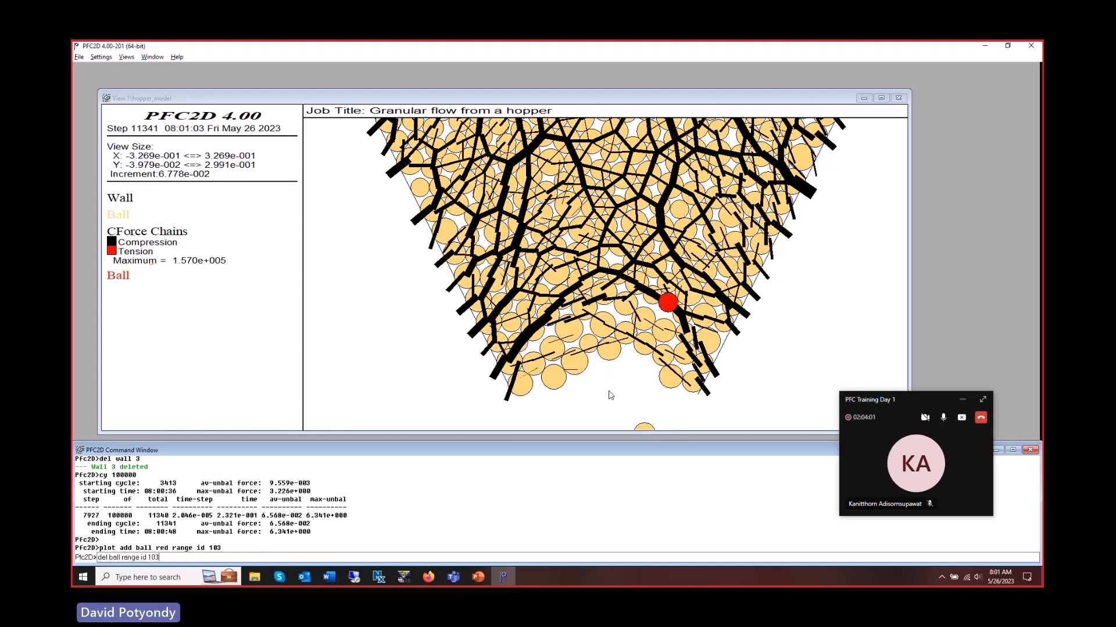
{"action": "key", "text": "Return"}
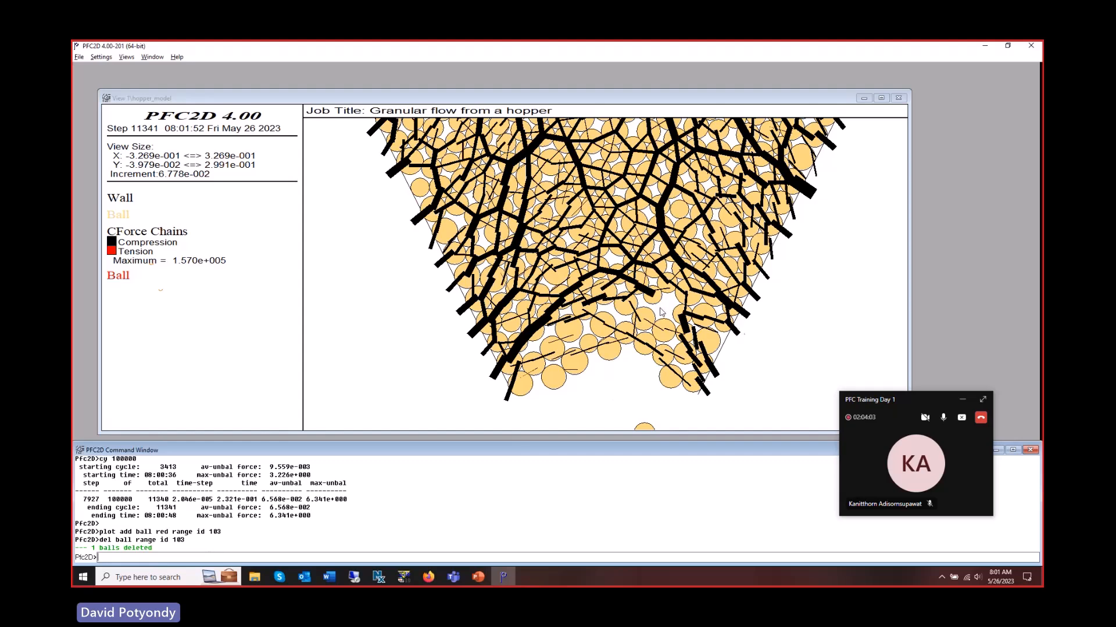
Start a run of 100000 cycles on the hopper without ball 103 and interrupt it early.
{"action": "type", "text": "cy 100000"}
{"action": "key", "text": "Return"}
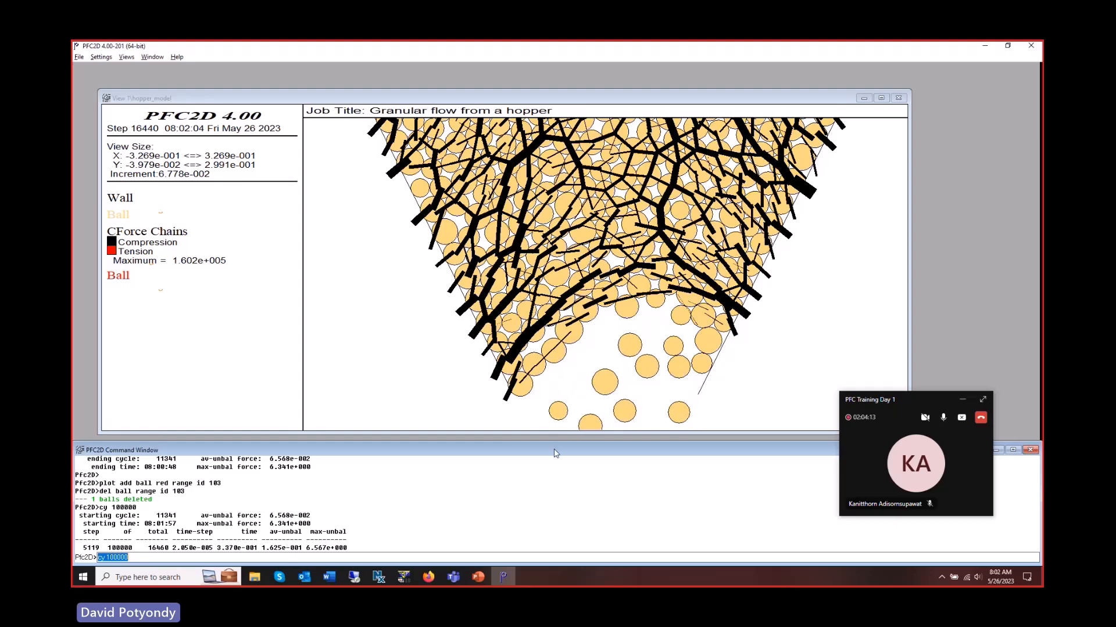
{"action": "key", "text": "Escape"}
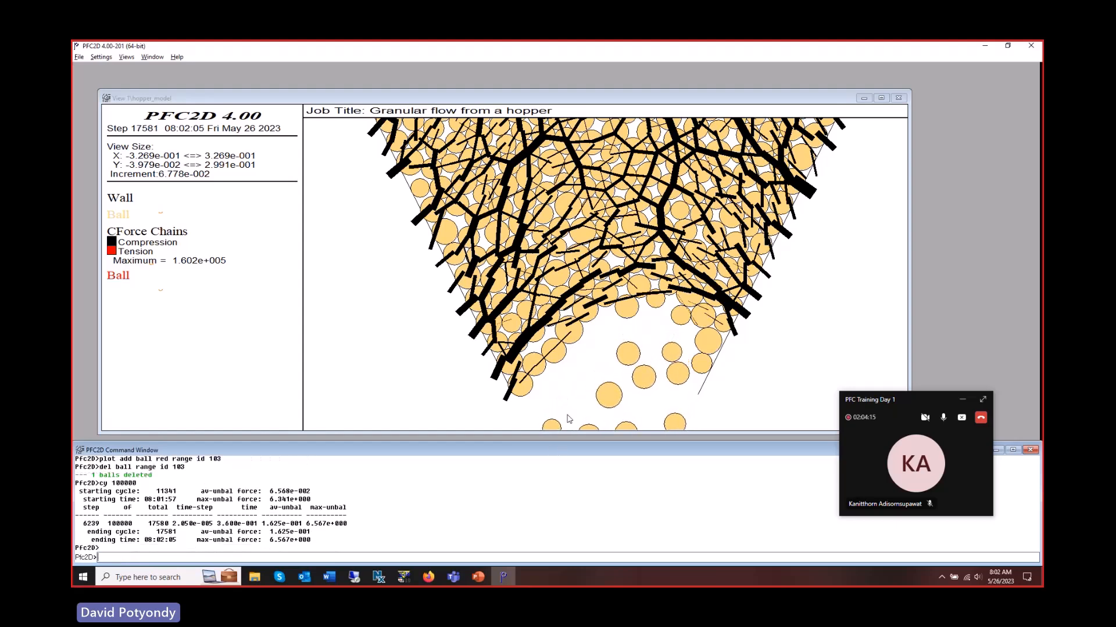
Switch to PowerPoint and advance to the slide on hopper flow of a bonded particle assembly, minimizing the floating meeting window.
{"action": "left_click", "coordinate": [486, 580]}
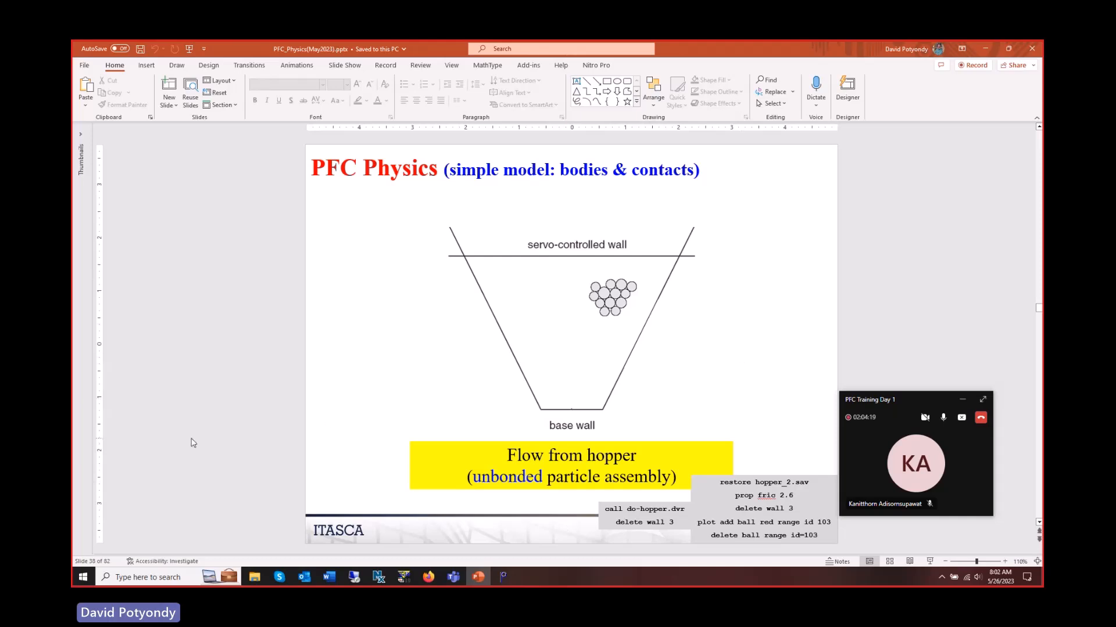
{"action": "key", "text": "Page_Down"}
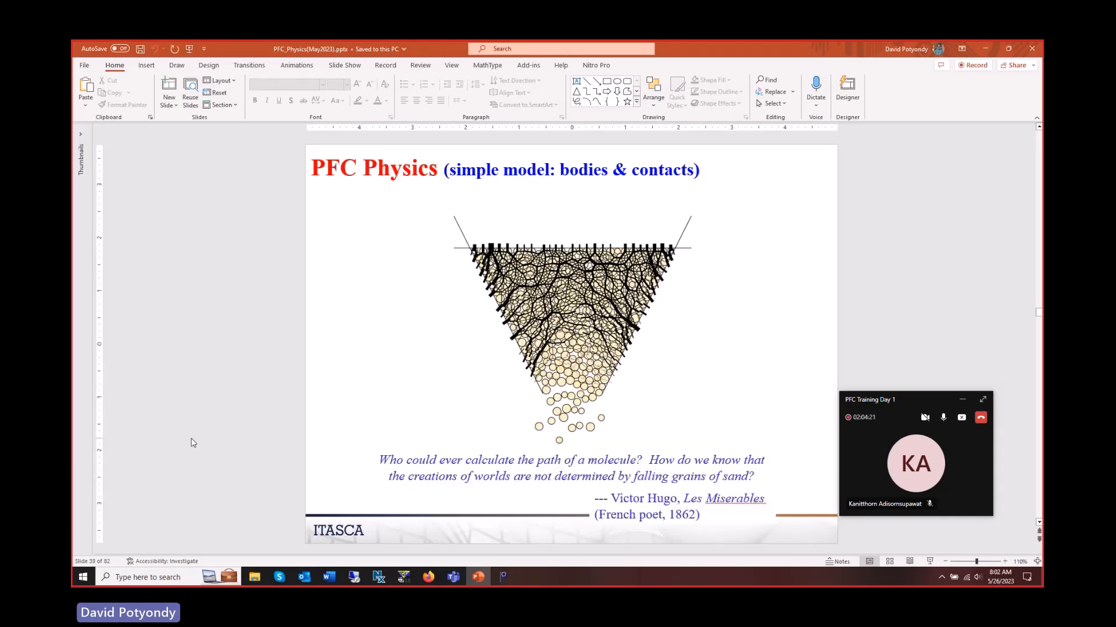
{"action": "left_click", "coordinate": [962, 400]}
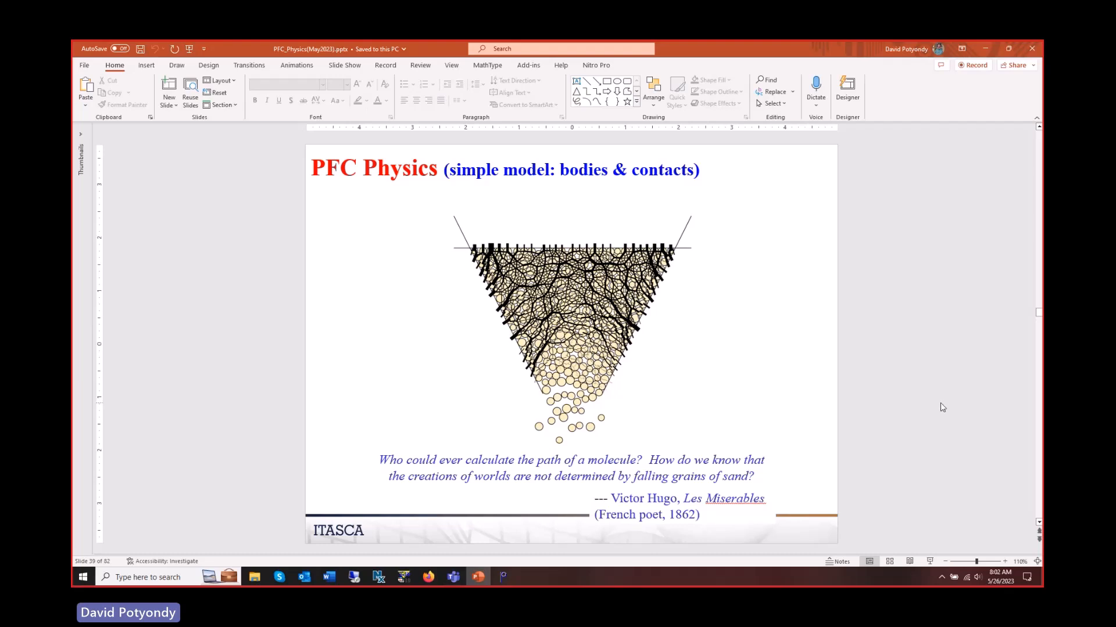
{"action": "key", "text": "Page_Down"}
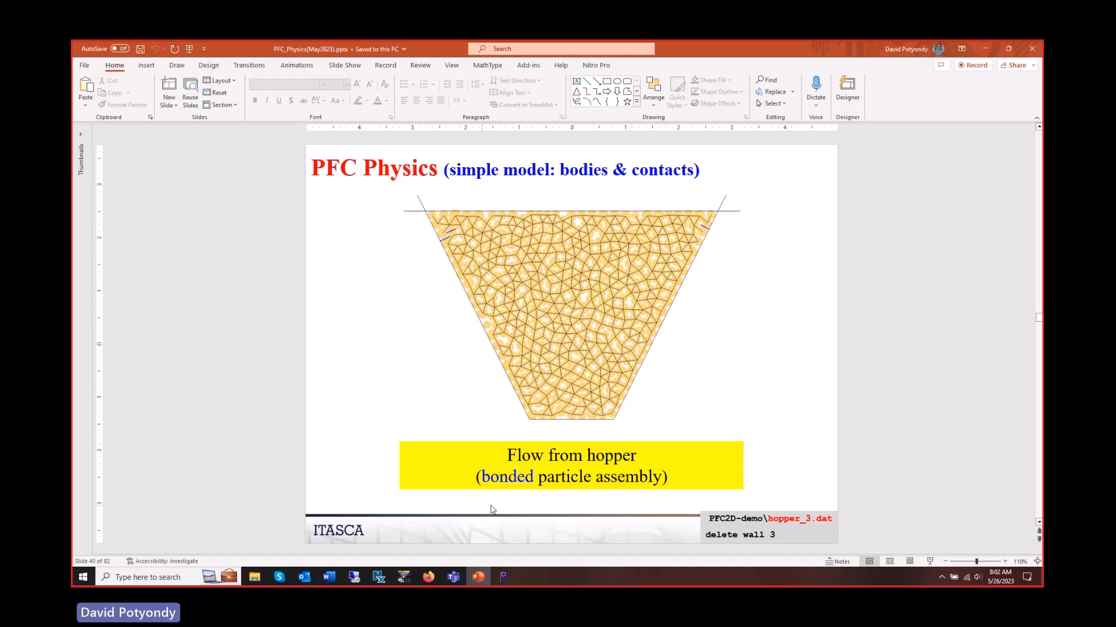
Switch to PFC2D and call the hopper_3.dat data file from the PFC2D-demo folder.
{"action": "left_click", "coordinate": [504, 578]}
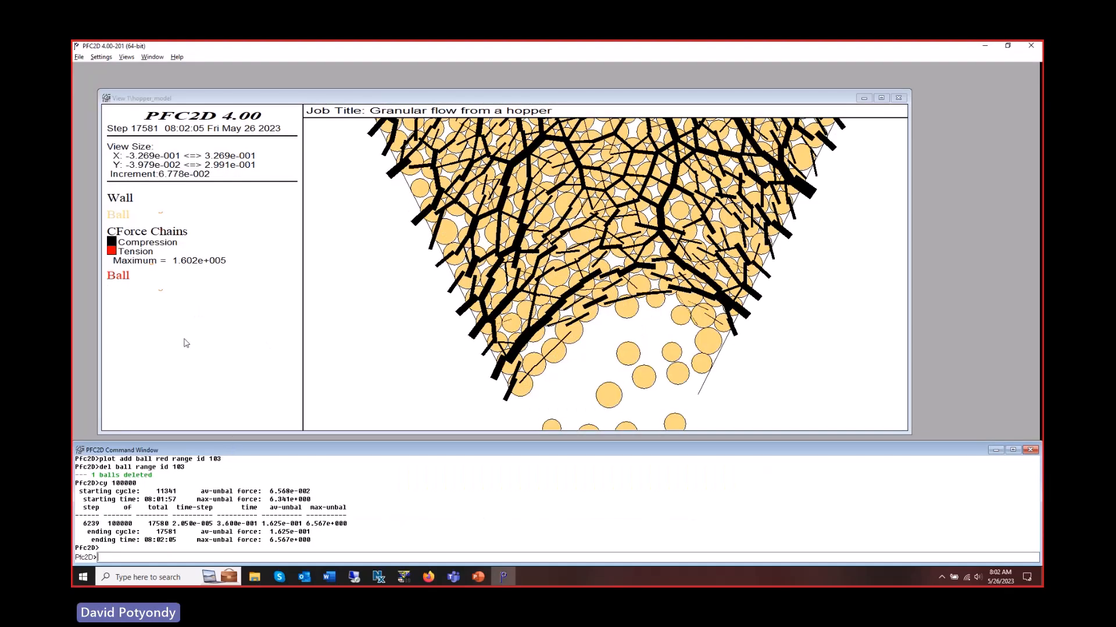
{"action": "left_click", "coordinate": [80, 57]}
{"action": "left_click", "coordinate": [87, 85]}
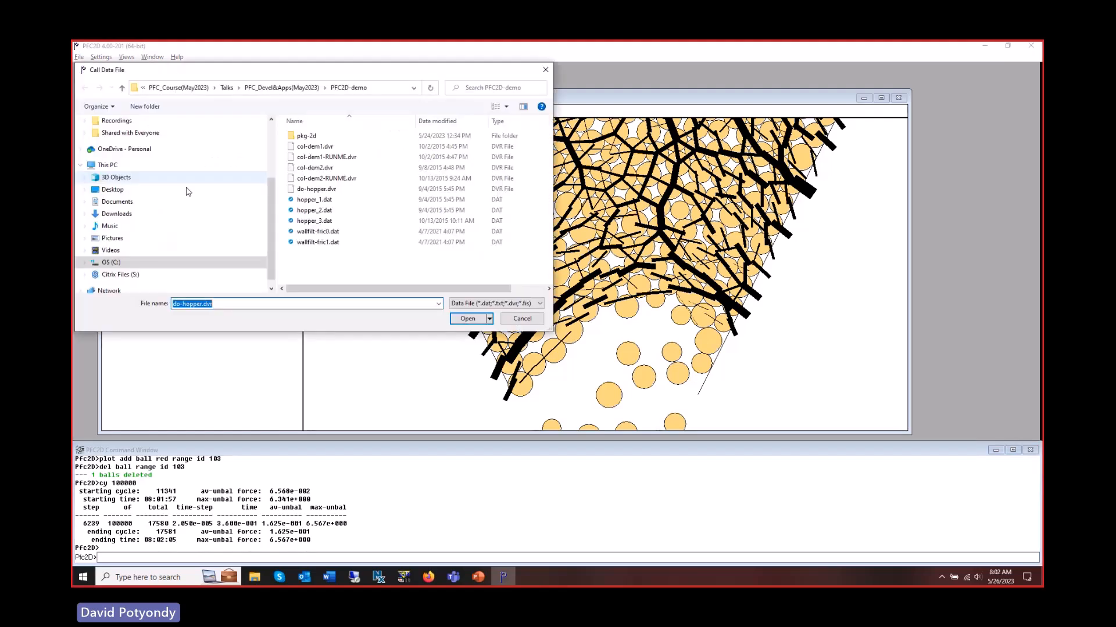
{"action": "left_click", "coordinate": [299, 88]}
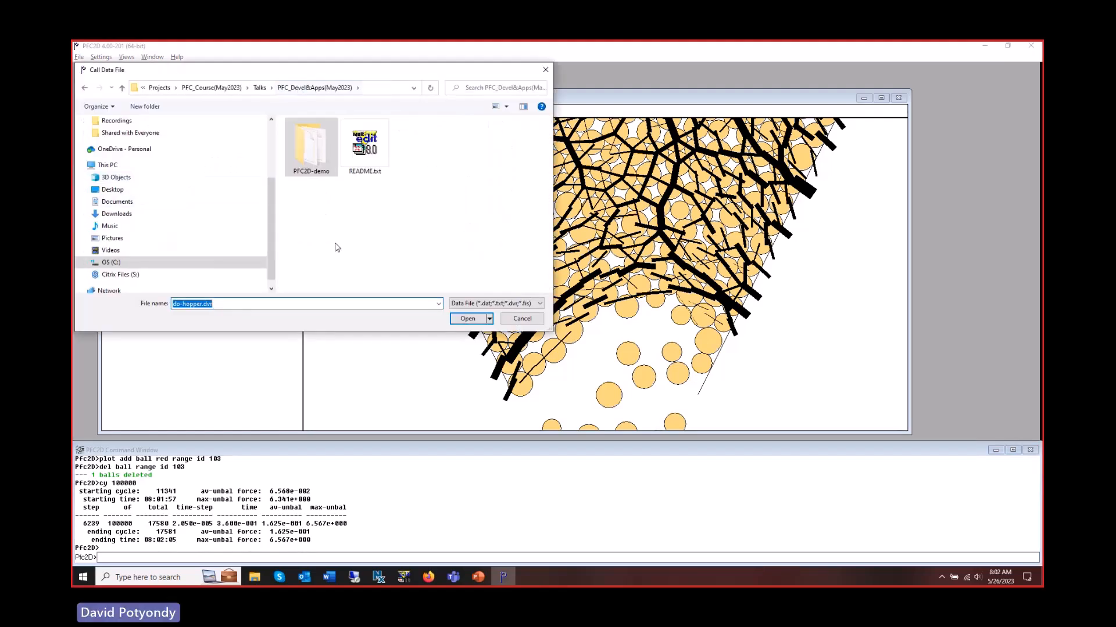
{"action": "double_click", "coordinate": [324, 157]}
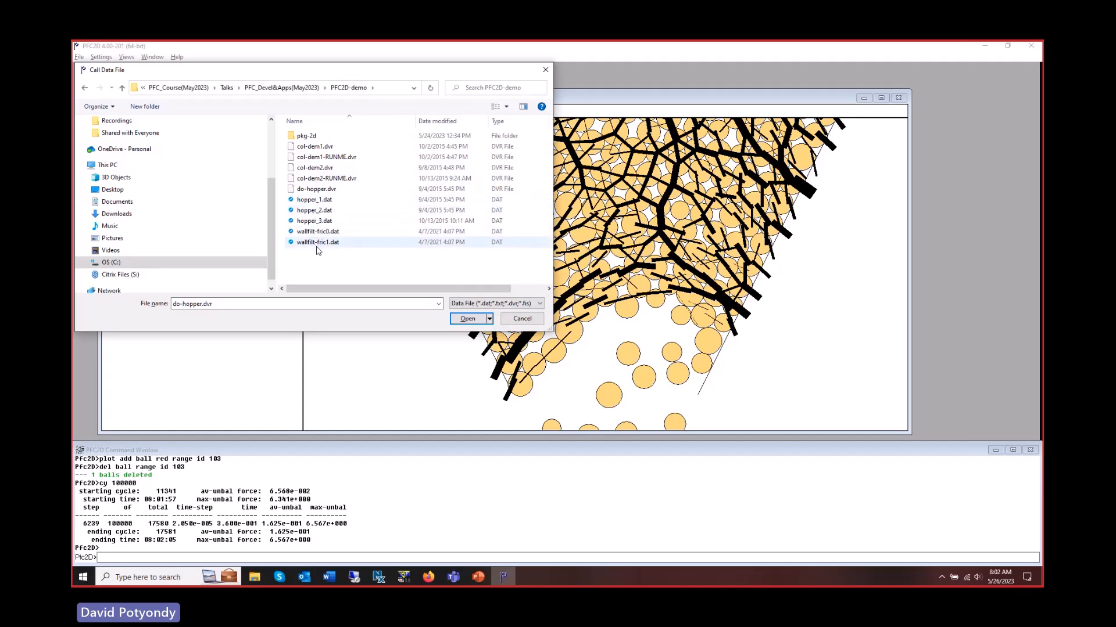
{"action": "key", "text": "alt+Tab"}
{"action": "key", "text": "alt+Tab"}
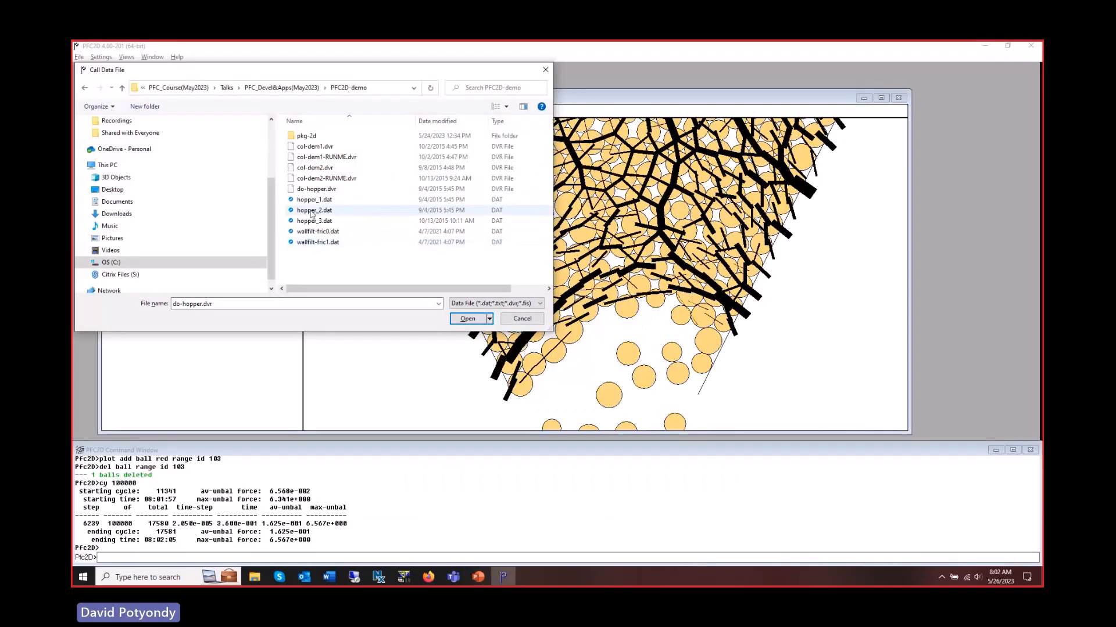
{"action": "double_click", "coordinate": [312, 227]}
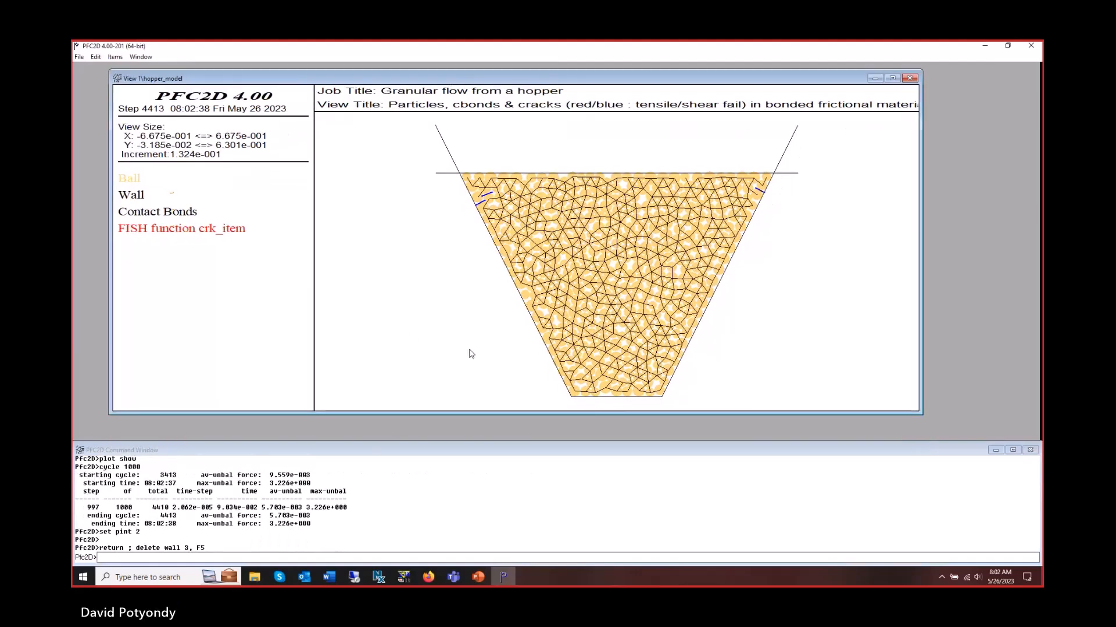
Delete wall 3 to open the bottom of the bonded-particle hopper.
{"action": "left_click", "coordinate": [388, 451]}
{"action": "type", "text": "cy"}
{"action": "key", "text": "BackSpace"}
{"action": "key", "text": "BackSpace"}
{"action": "type", "text": "del "}
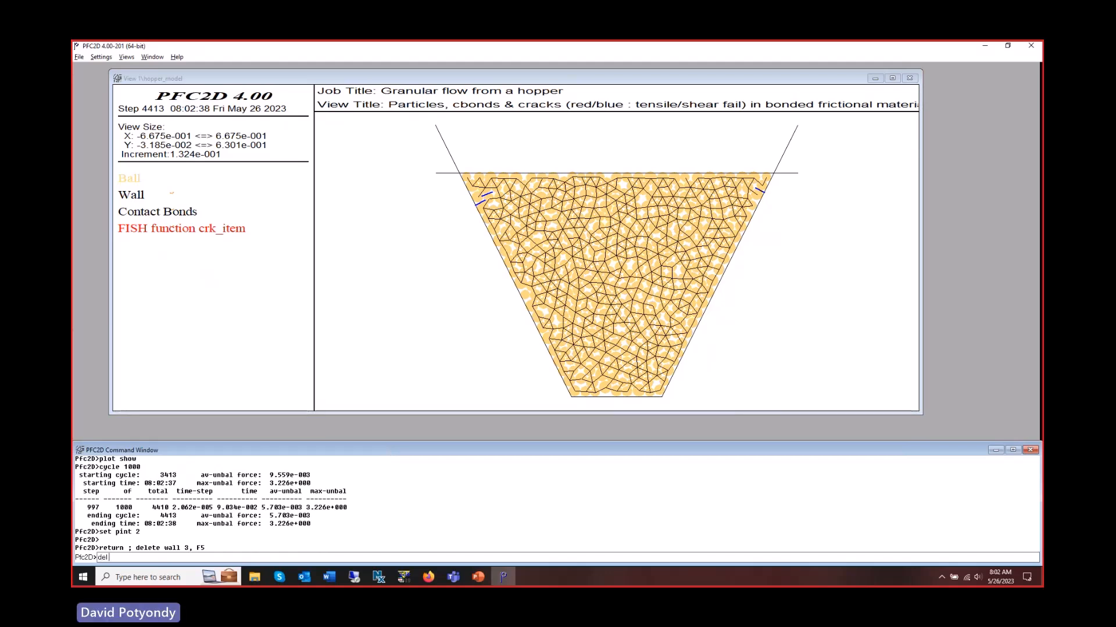
{"action": "type", "text": "wall 3"}
{"action": "key", "text": "Return"}
Start a run of 100000 cycles on the bonded hopper and interrupt it early.
{"action": "type", "text": "cy 100000"}
{"action": "key", "text": "Return"}
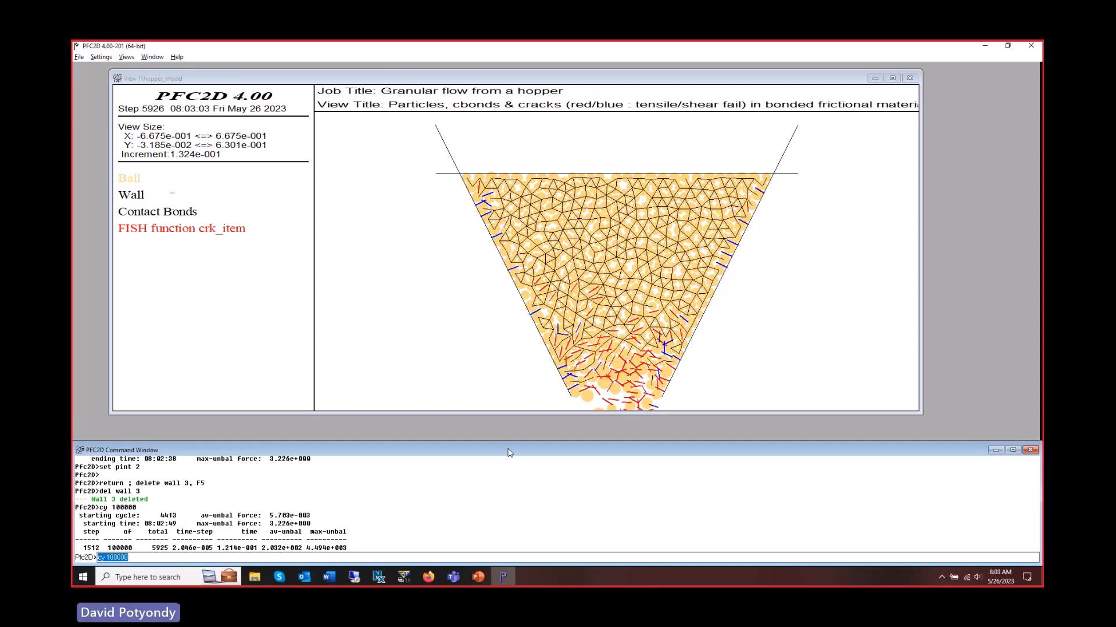
{"action": "key", "text": "Escape"}
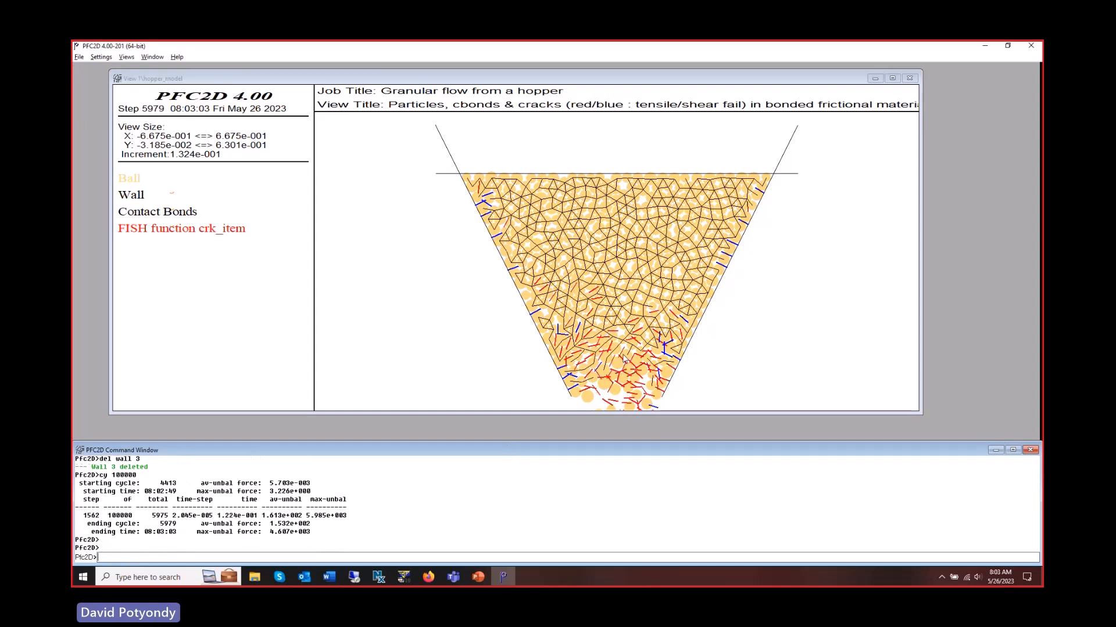
Examine the contact bonds and the red and blue cracks near the hopper opening up close.
{"action": "left_click", "coordinate": [625, 356]}
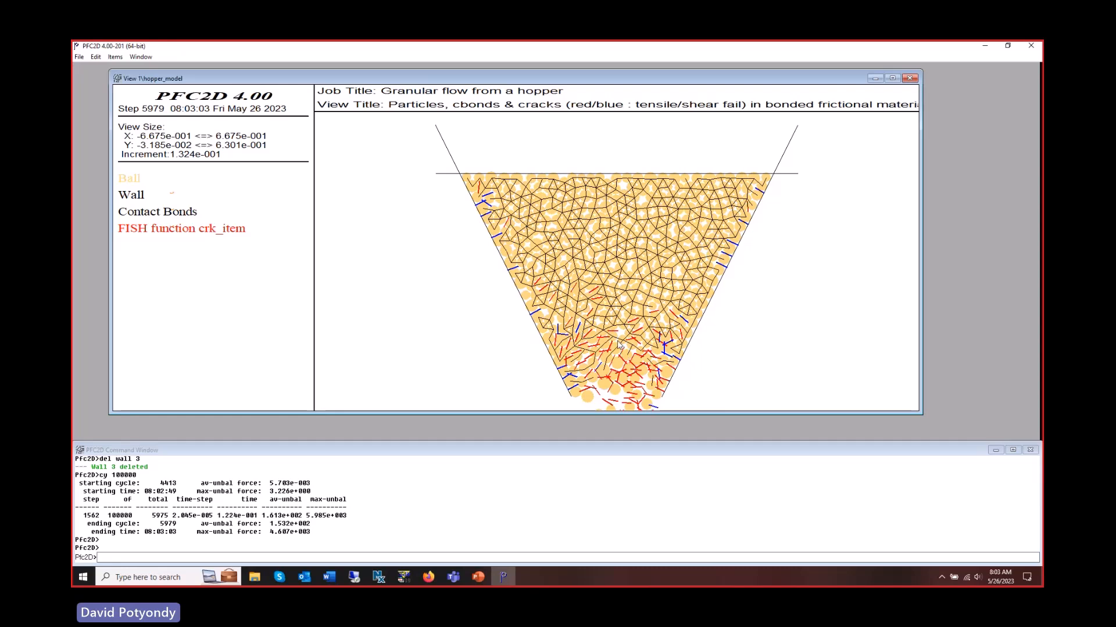
{"action": "scroll", "coordinate": [618, 344], "scroll_direction": "up", "scroll_amount": 8}
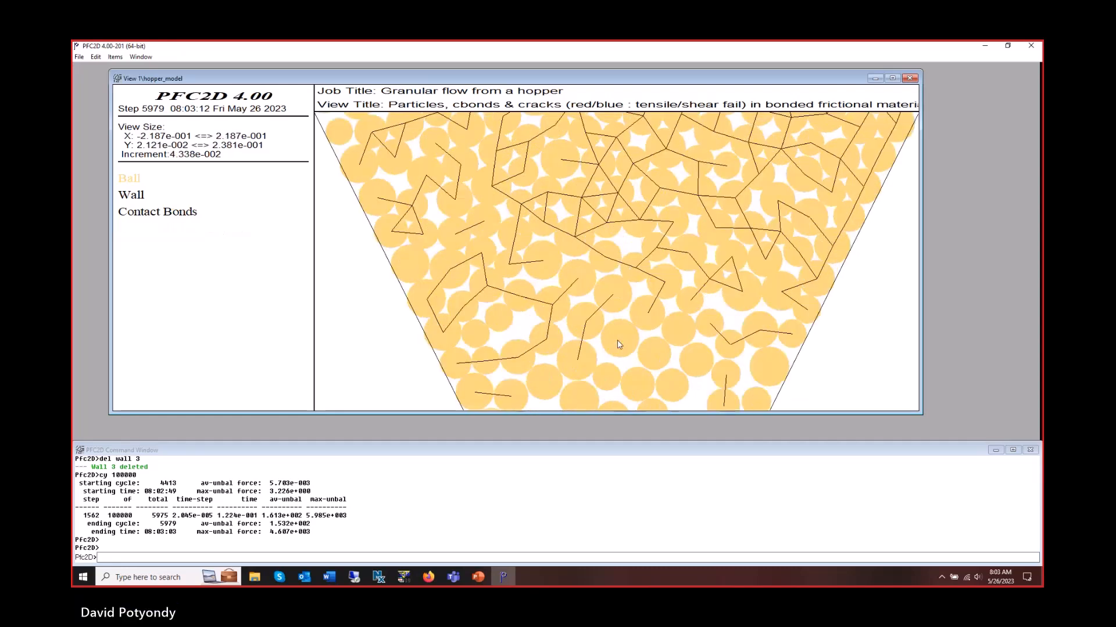
{"action": "scroll", "coordinate": [619, 345], "scroll_direction": "up", "scroll_amount": 1}
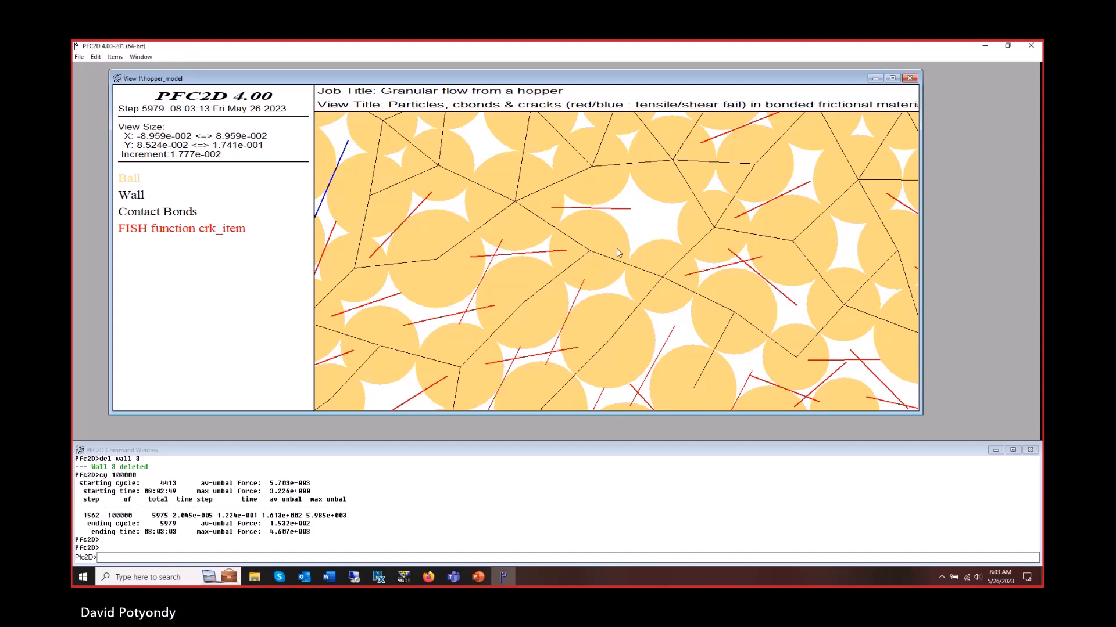
{"action": "scroll", "coordinate": [616, 249], "scroll_direction": "down", "scroll_amount": 5}
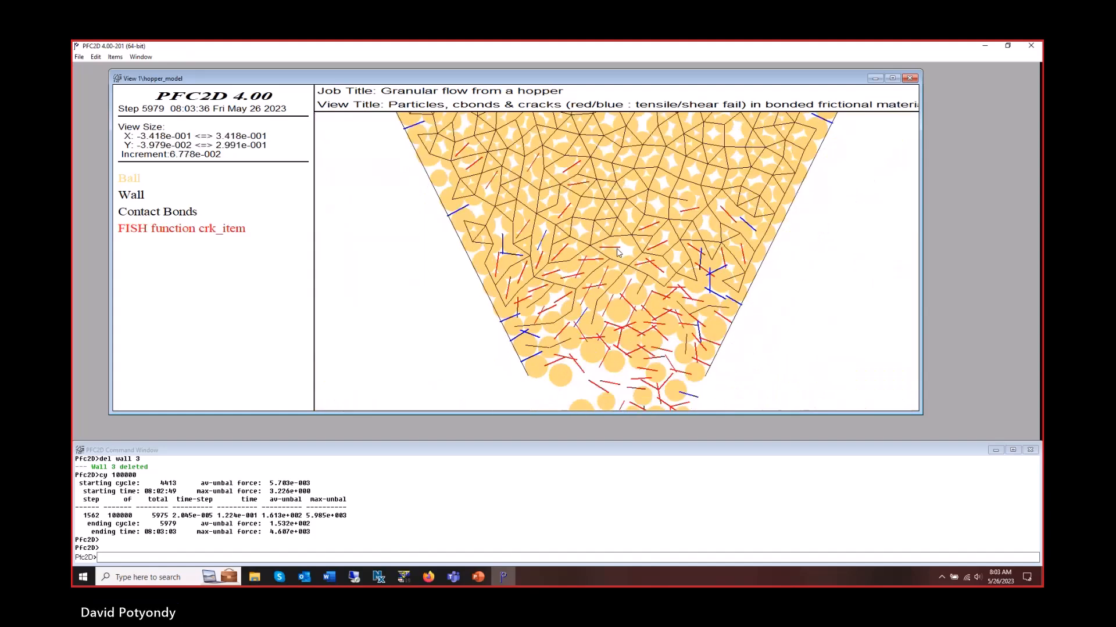
Close PFC2D and advance the PowerPoint presentation to the slide on flow within a structure with unbonded particles.
{"action": "left_click", "coordinate": [1034, 46]}
{"action": "scroll", "coordinate": [766, 459], "scroll_direction": "down", "scroll_amount": 1}
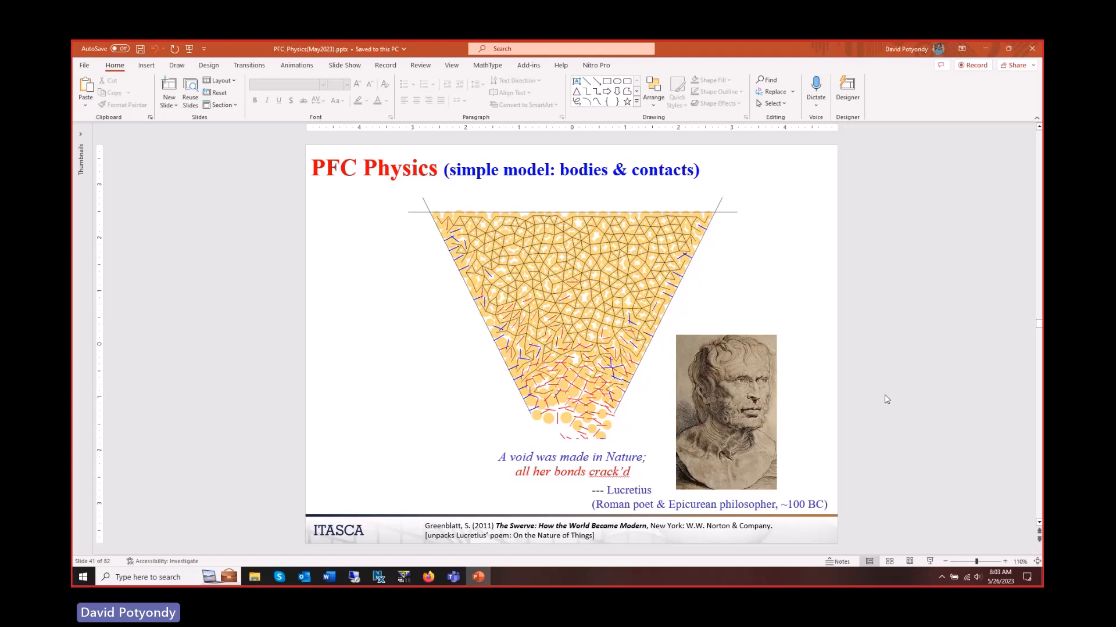
{"action": "scroll", "coordinate": [886, 399], "scroll_direction": "down", "scroll_amount": 1}
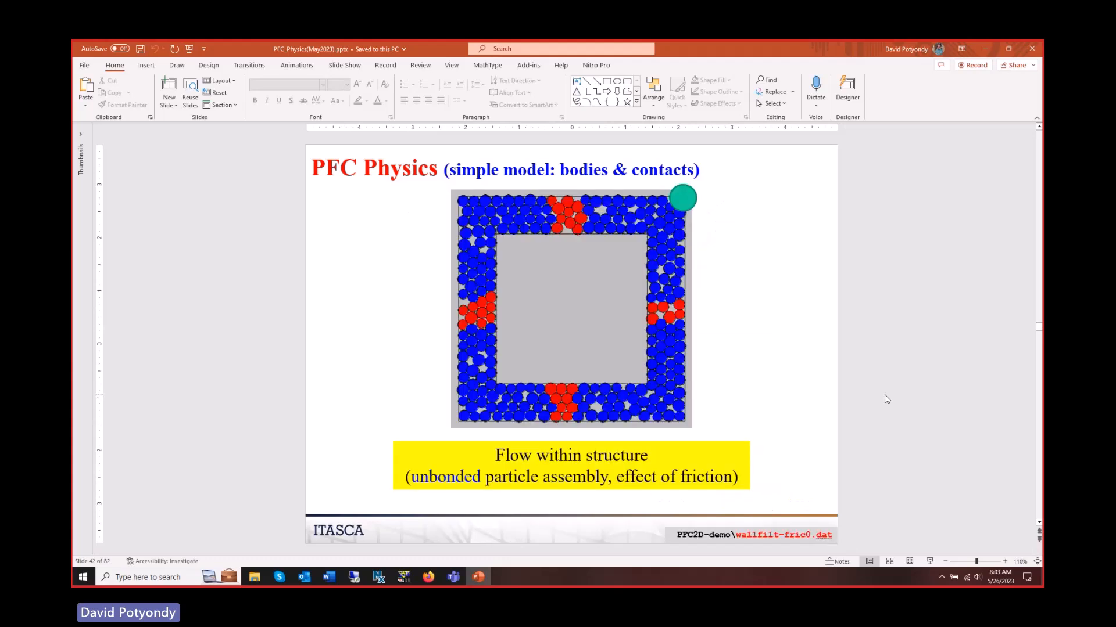
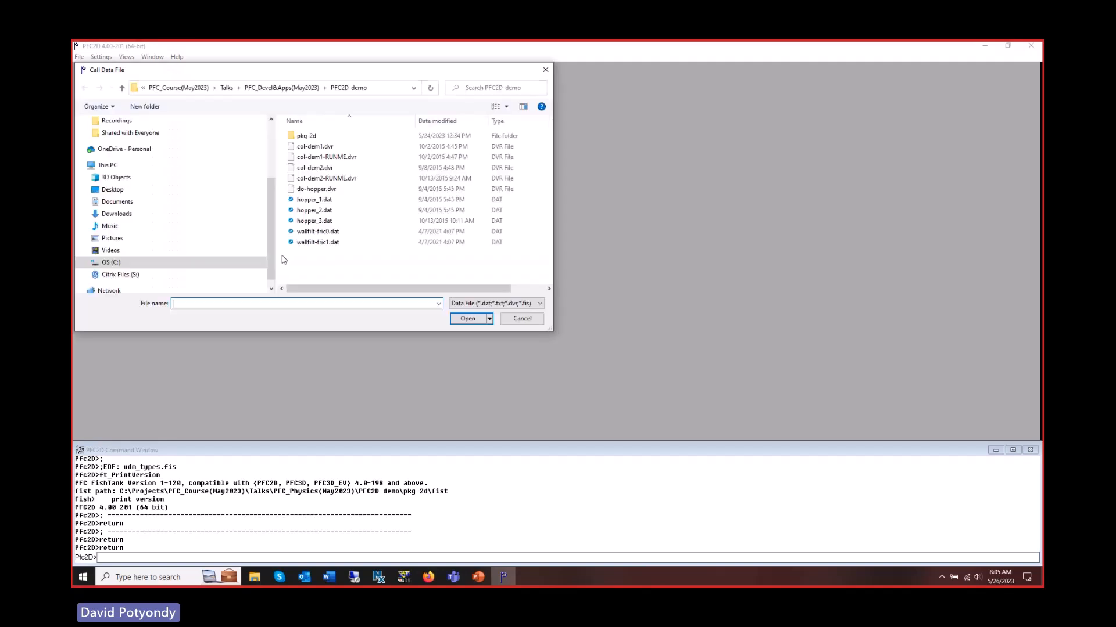
Call wallfilt-fric1.dat and continue past its first two pauses to enlarge the balls and plot contact forces in green.
{"action": "double_click", "coordinate": [302, 242]}
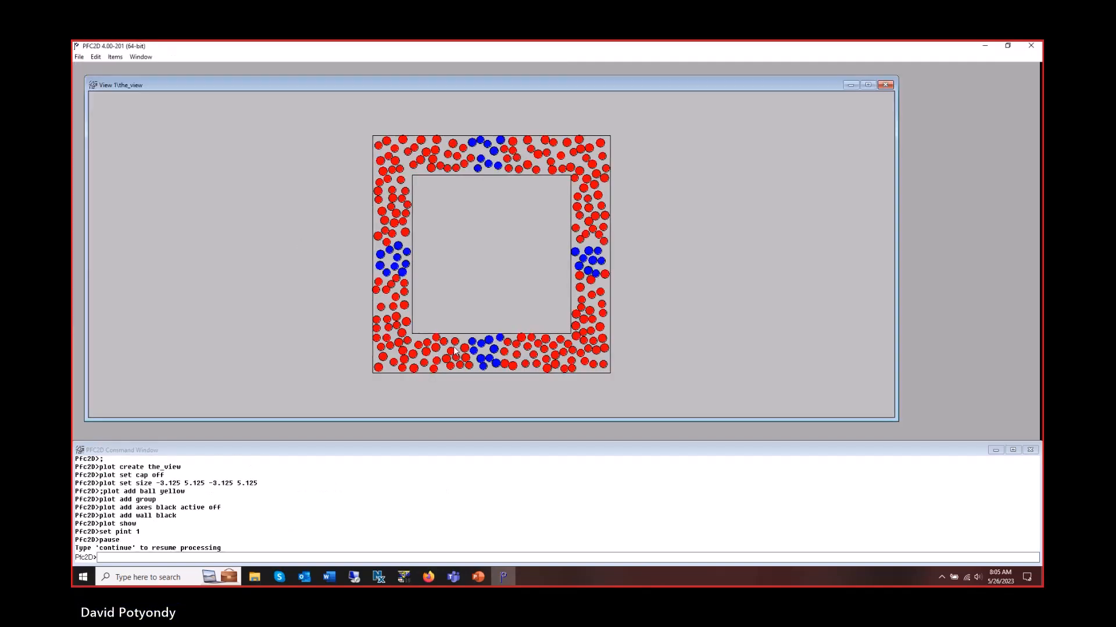
{"action": "left_click", "coordinate": [449, 451]}
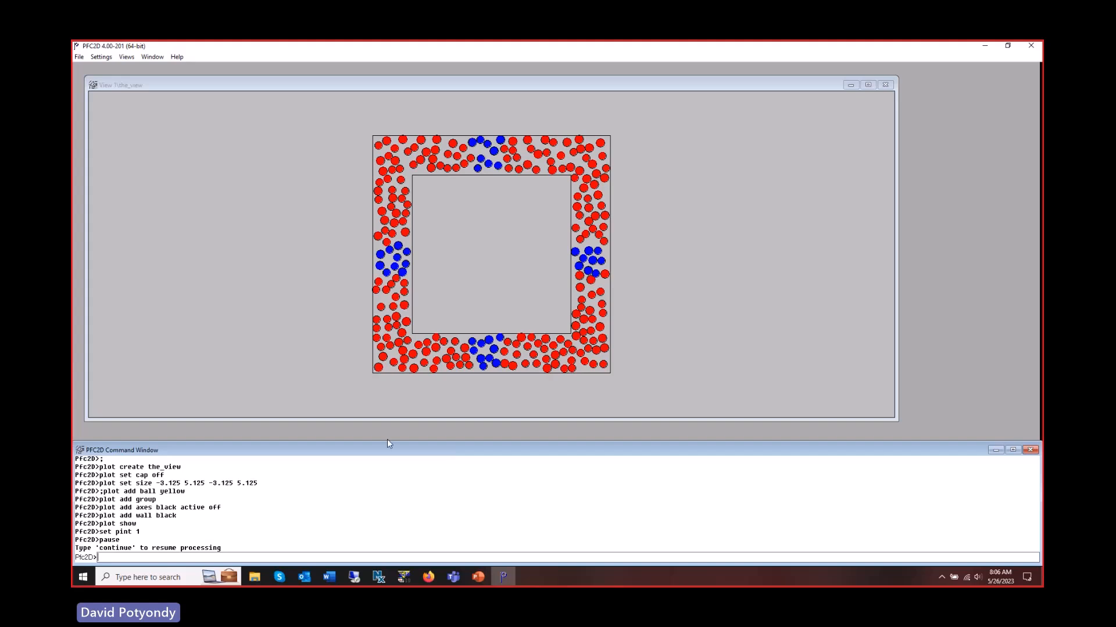
{"action": "type", "text": "continue"}
{"action": "key", "text": "Return"}
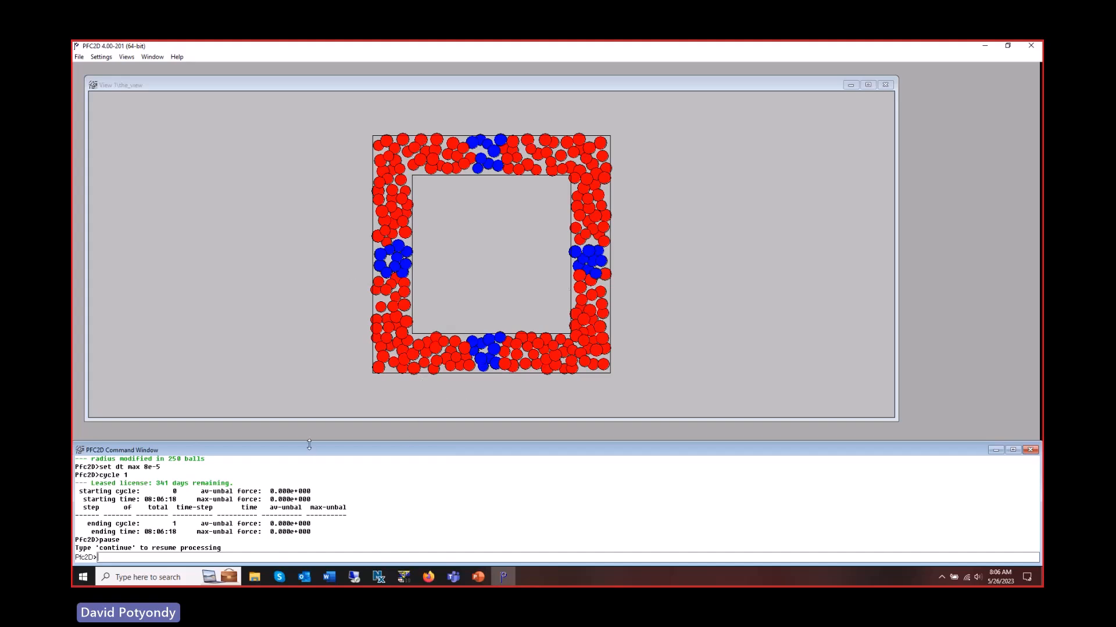
{"action": "type", "text": "continue"}
{"action": "key", "text": "Return"}
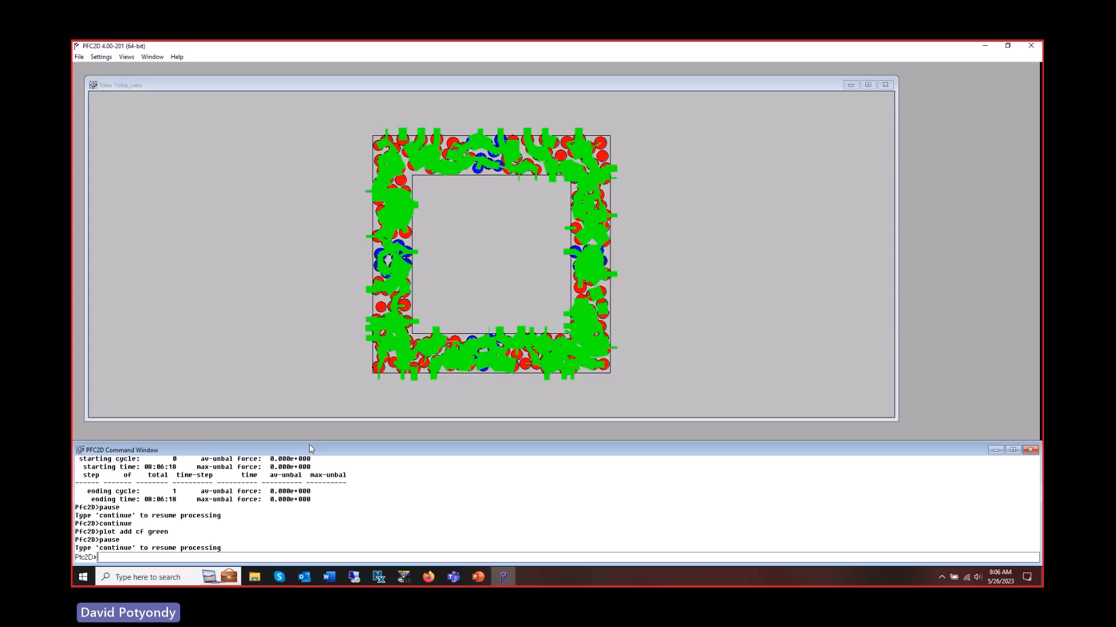
Continue the data file through its 1000-cycle compaction and the setting of ball and wall friction to 1.0.
{"action": "type", "text": "continue"}
{"action": "key", "text": "Return"}
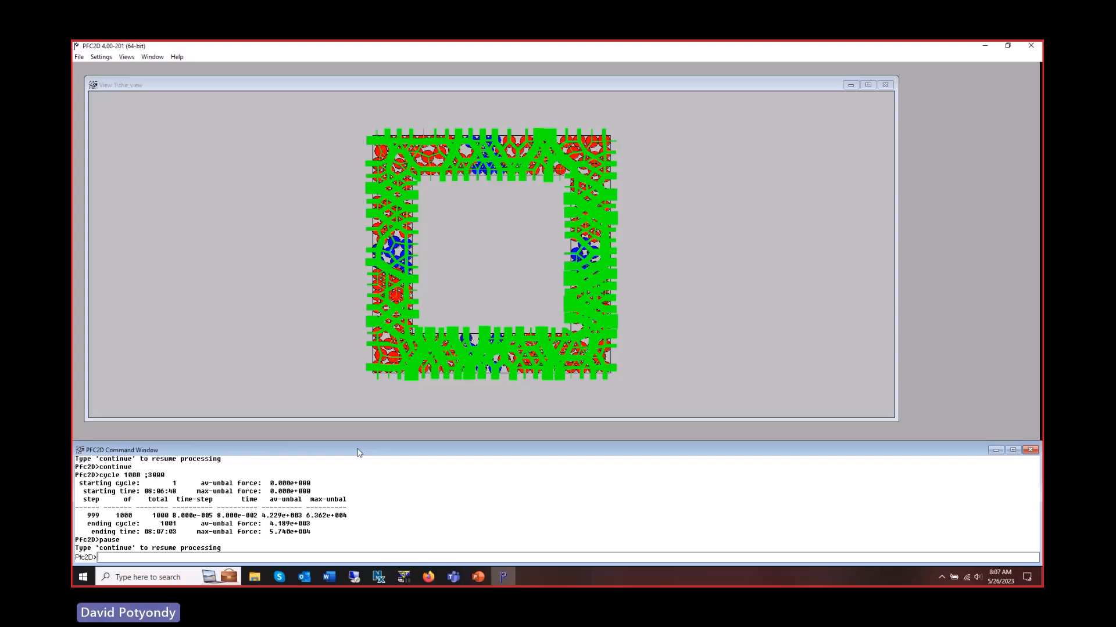
{"action": "type", "text": "continue"}
{"action": "key", "text": "Return"}
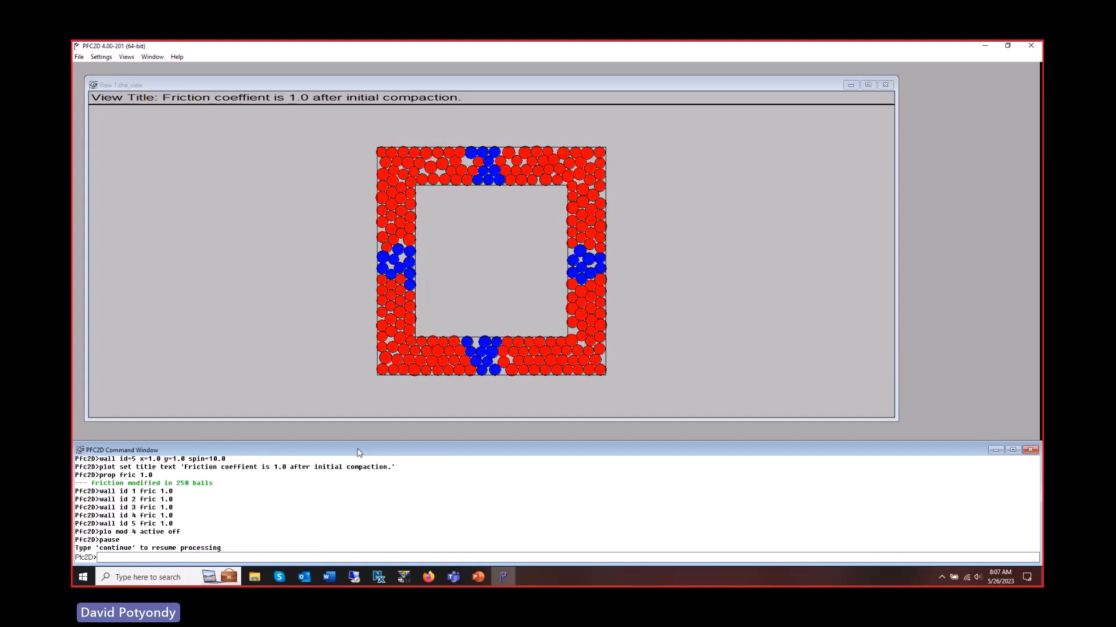
Continue into the 2000-cycle run that rotates the friction 1.0 assembly and interrupt it early.
{"action": "type", "text": "continue"}
{"action": "key", "text": "Return"}
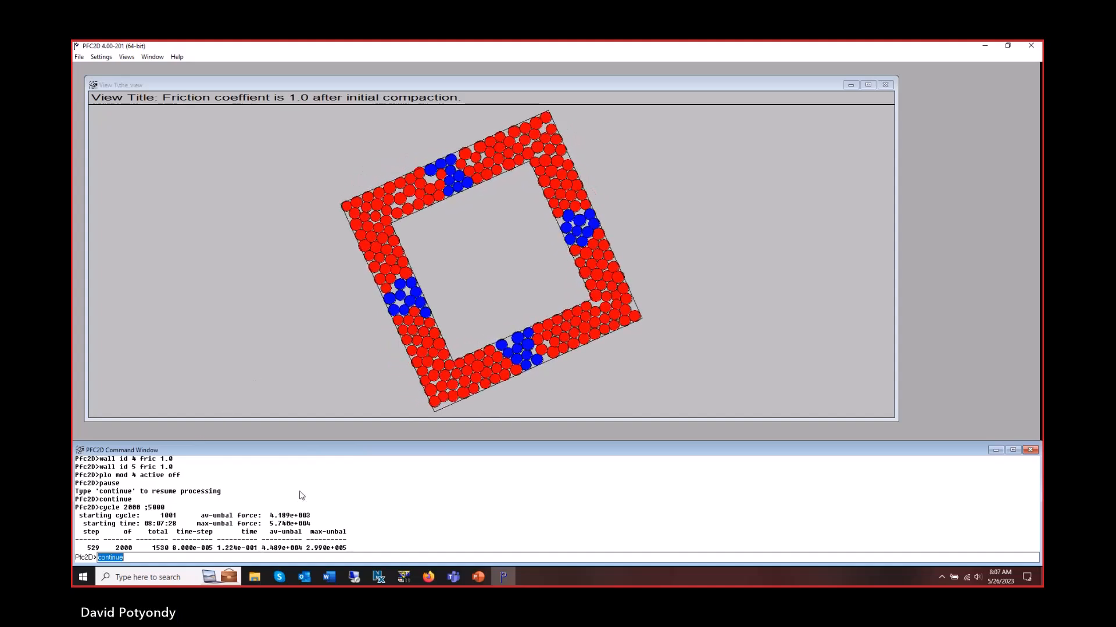
{"action": "key", "text": "Escape"}
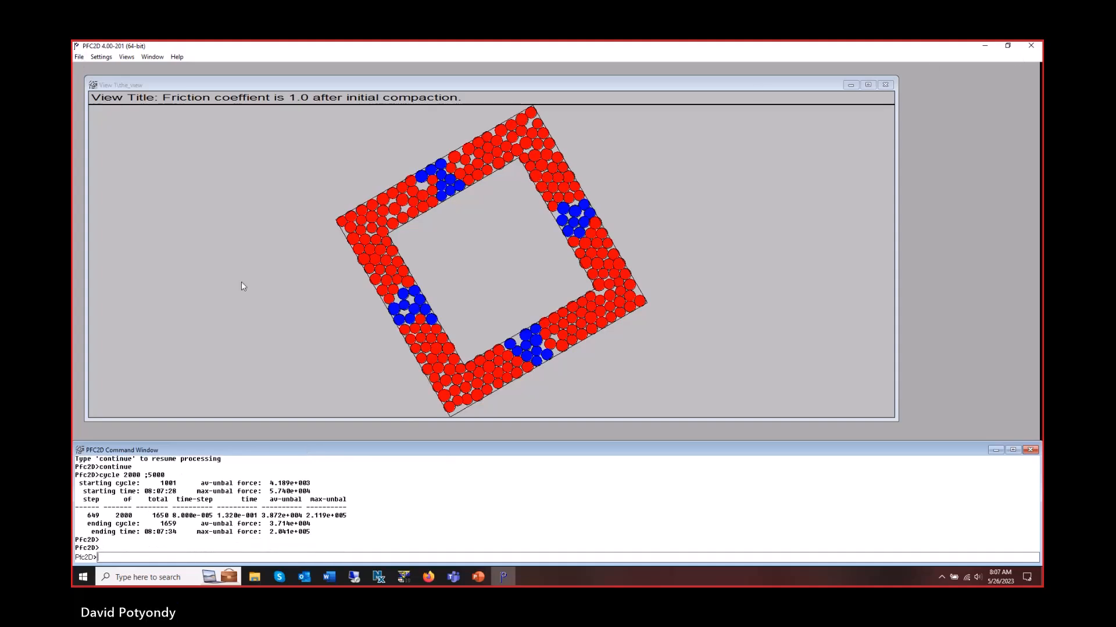
Check the data file name on the PowerPoint slide and call wallfilt-fric0.dat in PFC2D.
{"action": "left_click", "coordinate": [480, 578]}
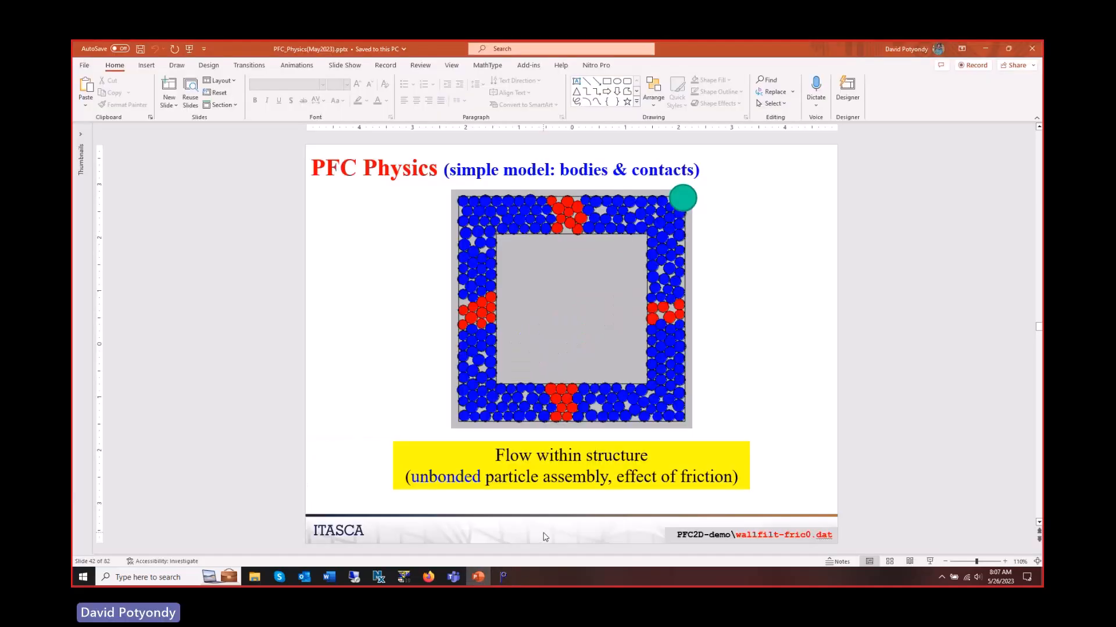
{"action": "key", "text": "shift+F5"}
{"action": "left_click", "coordinate": [80, 57]}
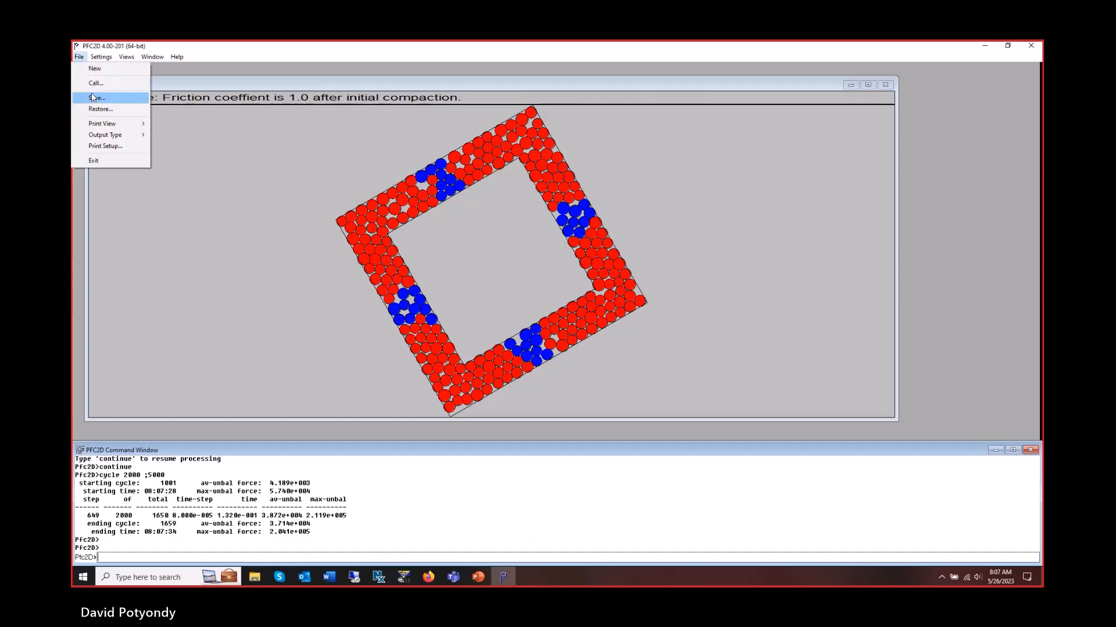
{"action": "left_click", "coordinate": [93, 83]}
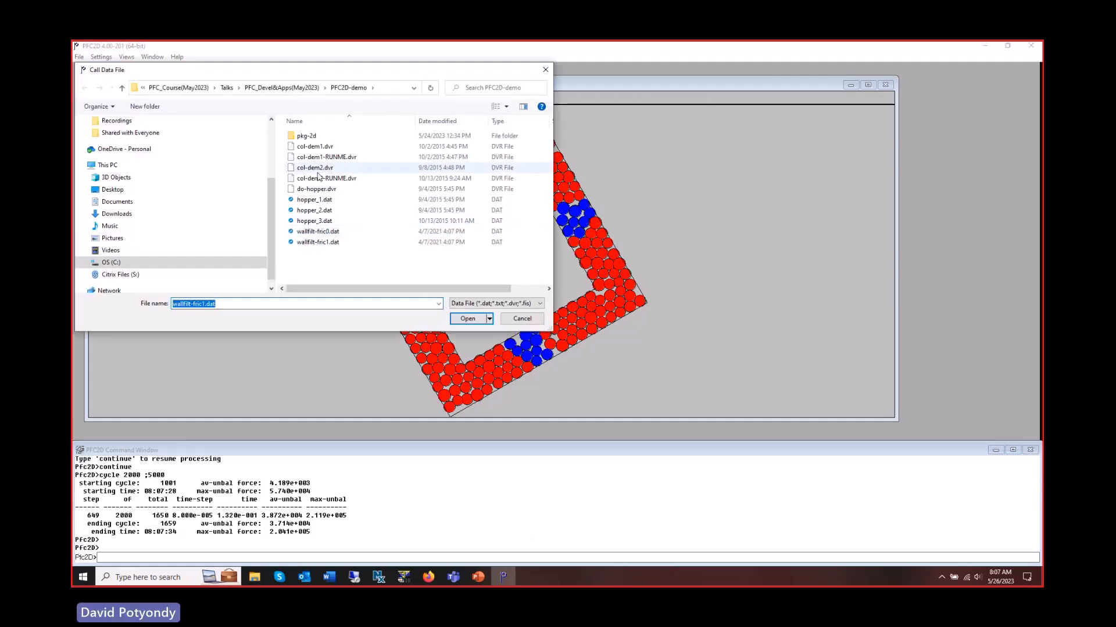
{"action": "double_click", "coordinate": [317, 241]}
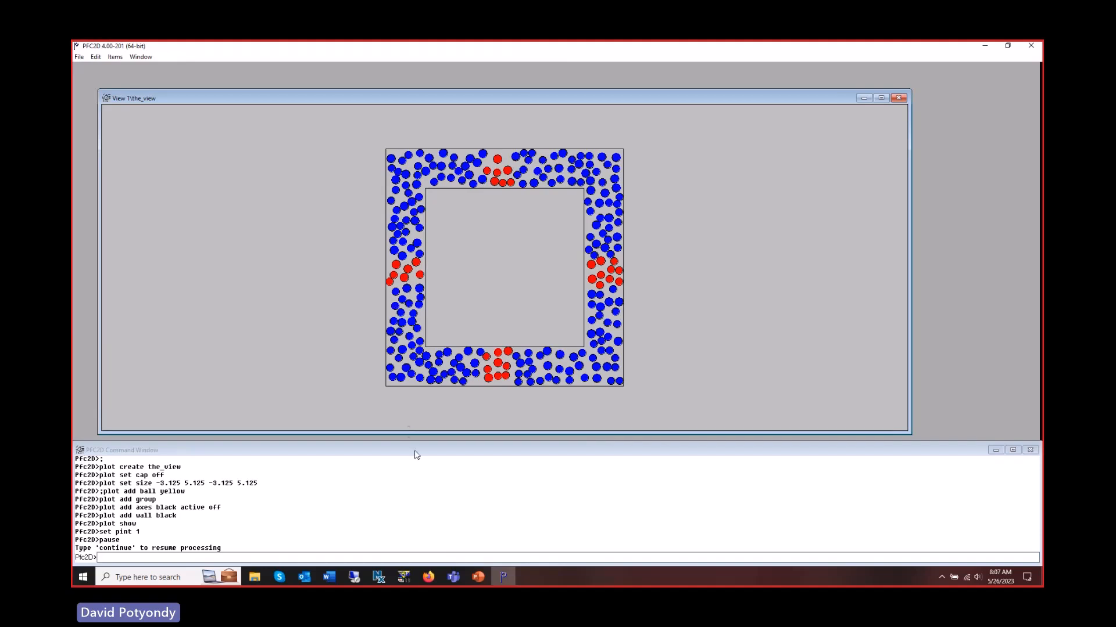
Continue the zero-friction data file through ball enlargement and green contact-force plotting into its 1000-cycle compaction.
{"action": "type", "text": "cont"}
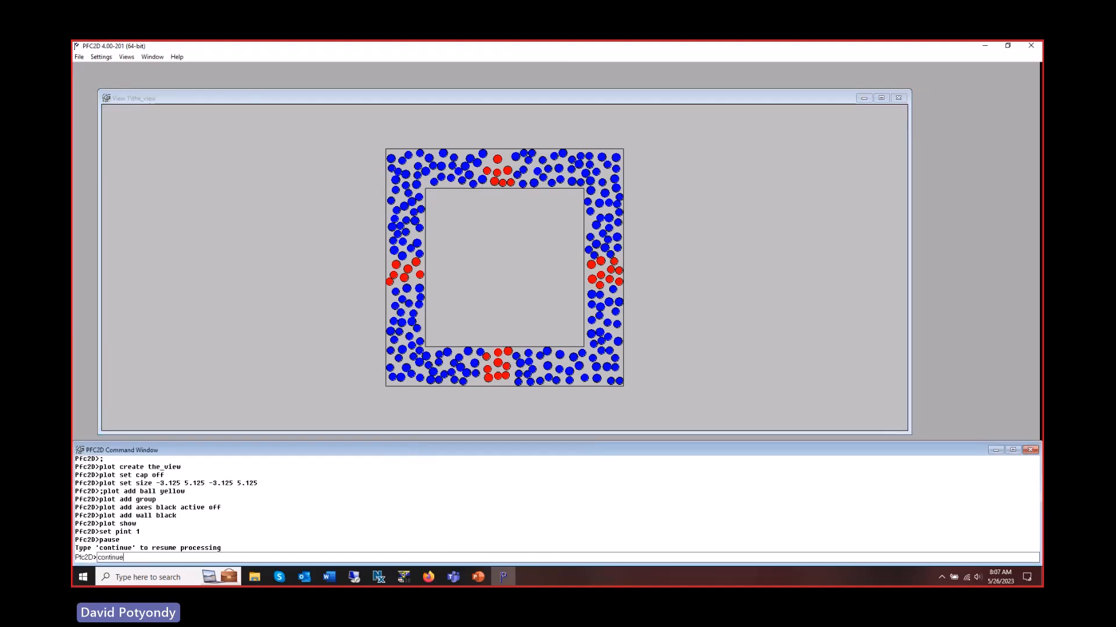
{"action": "type", "text": "inue"}
{"action": "key", "text": "Return"}
{"action": "type", "text": "con"}
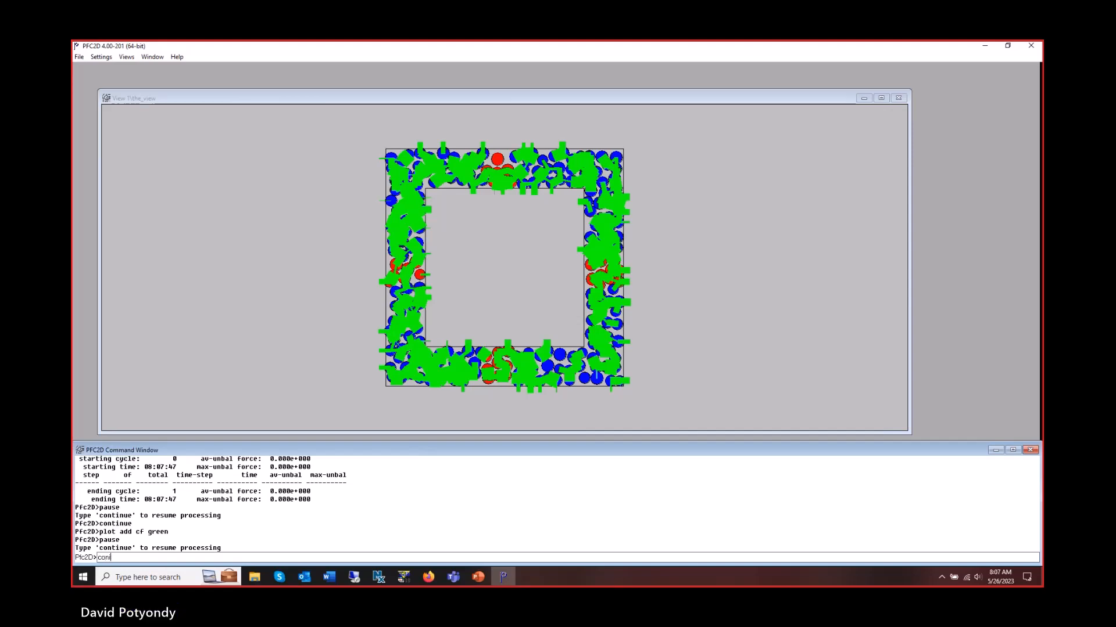
{"action": "type", "text": "tin"}
{"action": "key", "text": "Return"}
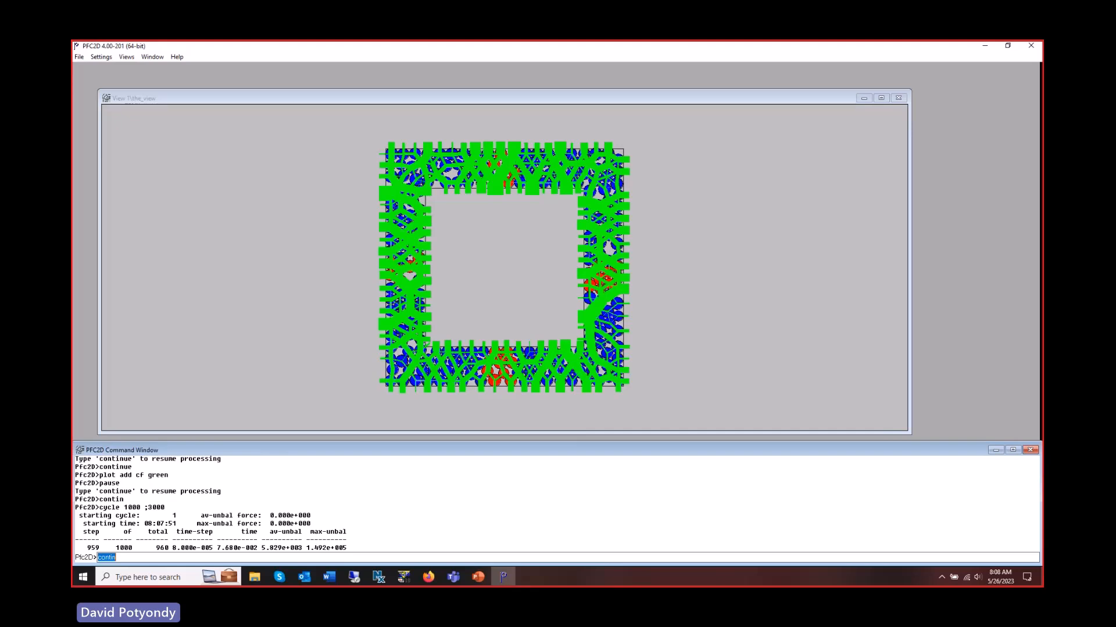
Continue the data file through its 2000-cycle wall-rotation run and the final 1000-cycle run with contact forces displayed.
{"action": "type", "text": "ntinue"}
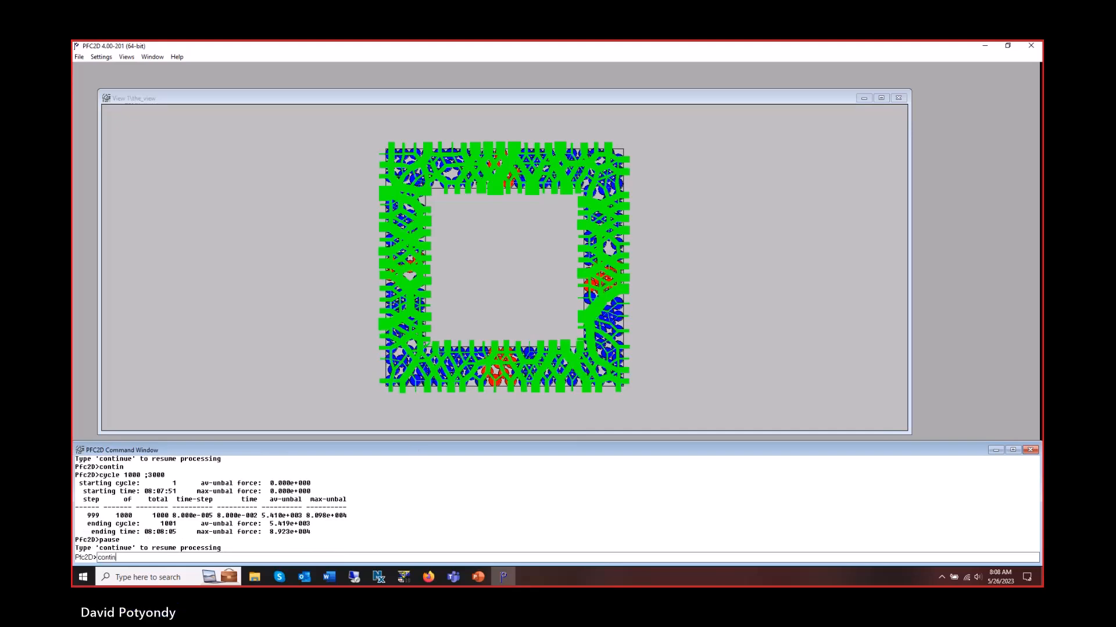
{"action": "key", "text": "Return"}
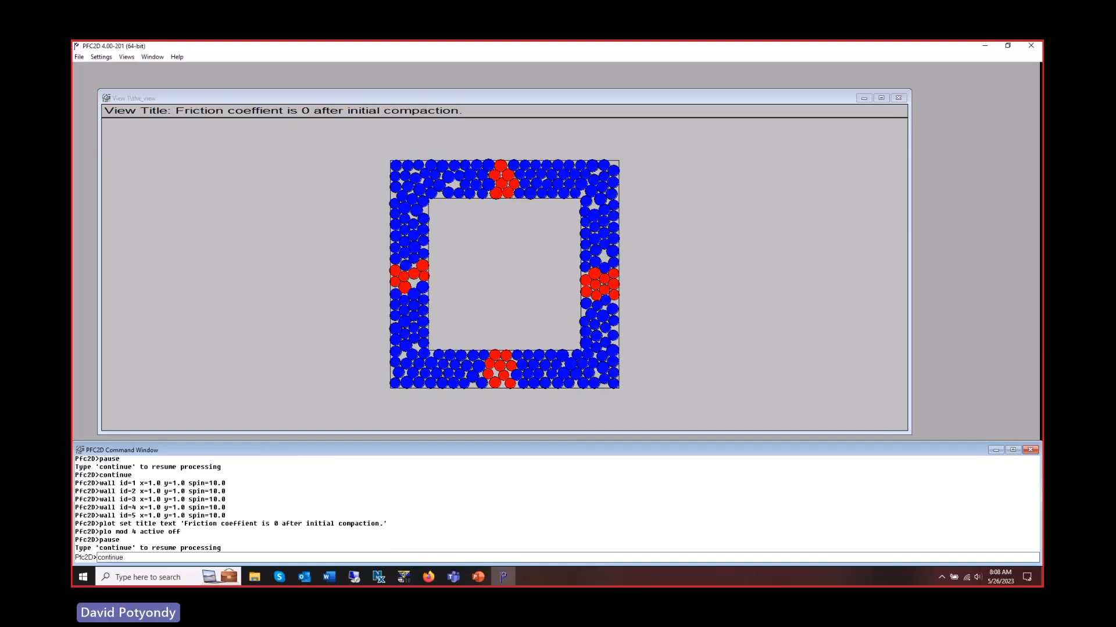
{"action": "key", "text": "Return"}
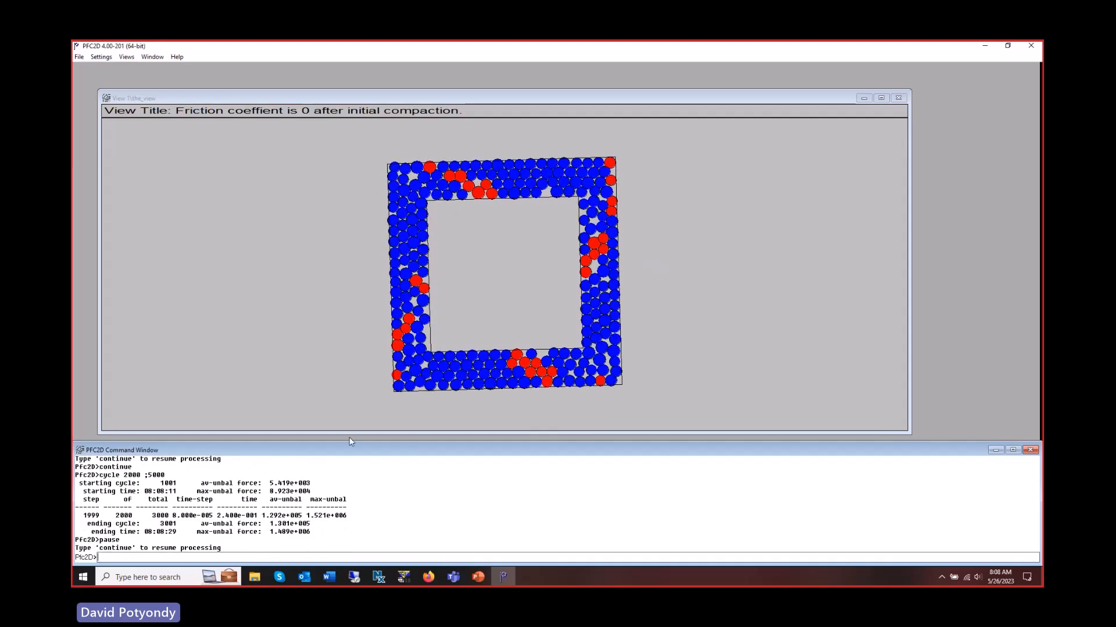
{"action": "type", "text": "continue"}
{"action": "key", "text": "Return"}
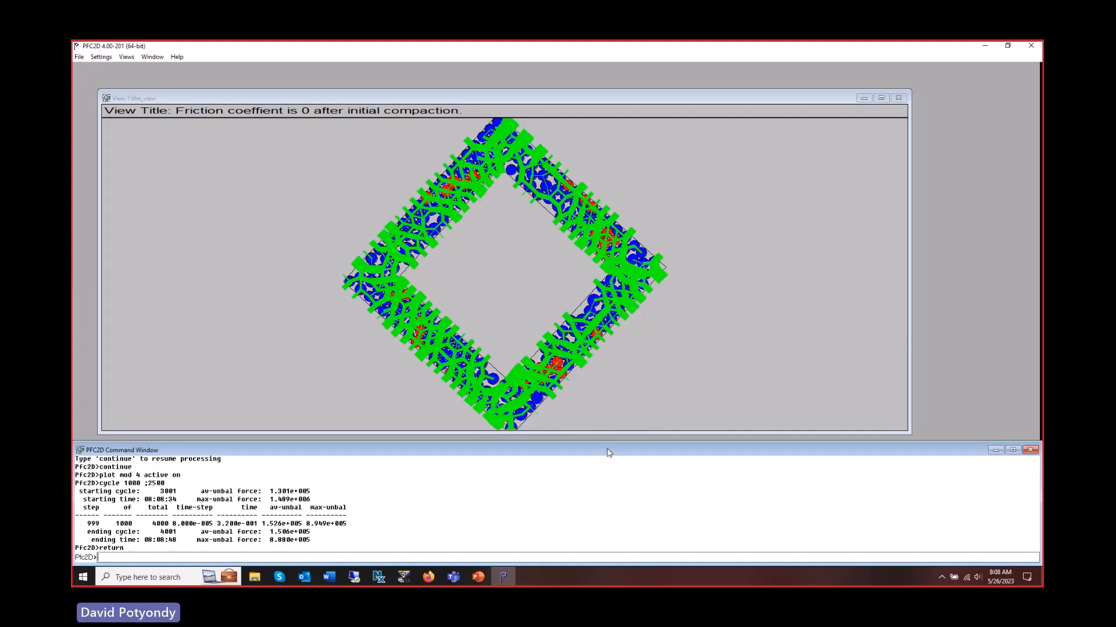
Check the data file name on the PowerPoint slide and call wallfilt-fric1.dat in PFC2D.
{"action": "left_click", "coordinate": [476, 578]}
{"action": "scroll", "coordinate": [792, 407], "scroll_direction": "down", "scroll_amount": 1}
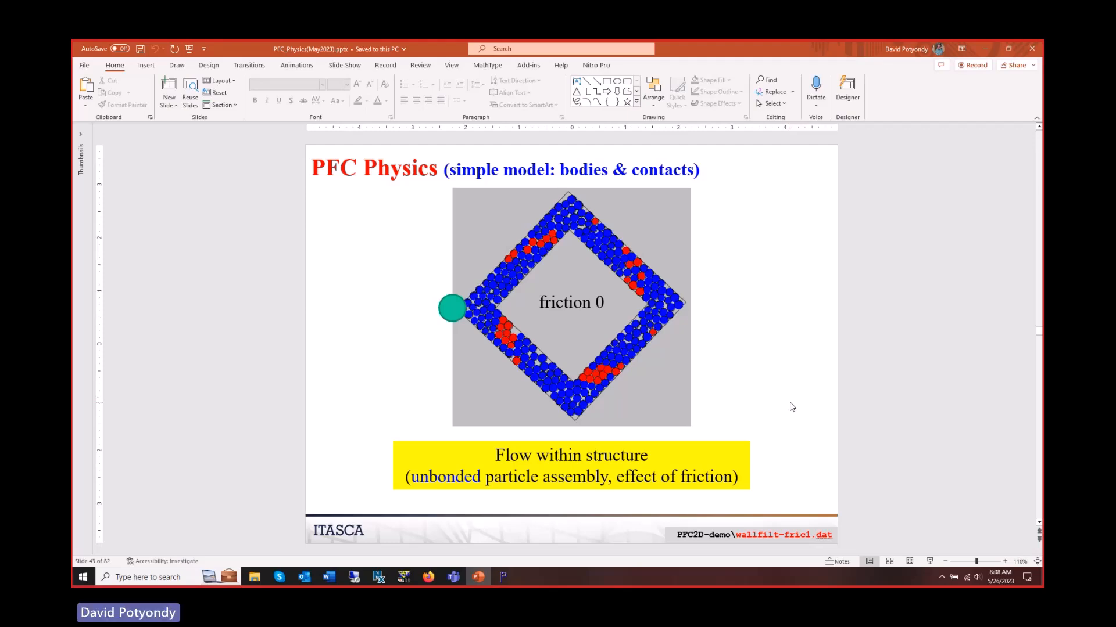
{"action": "left_click", "coordinate": [504, 577]}
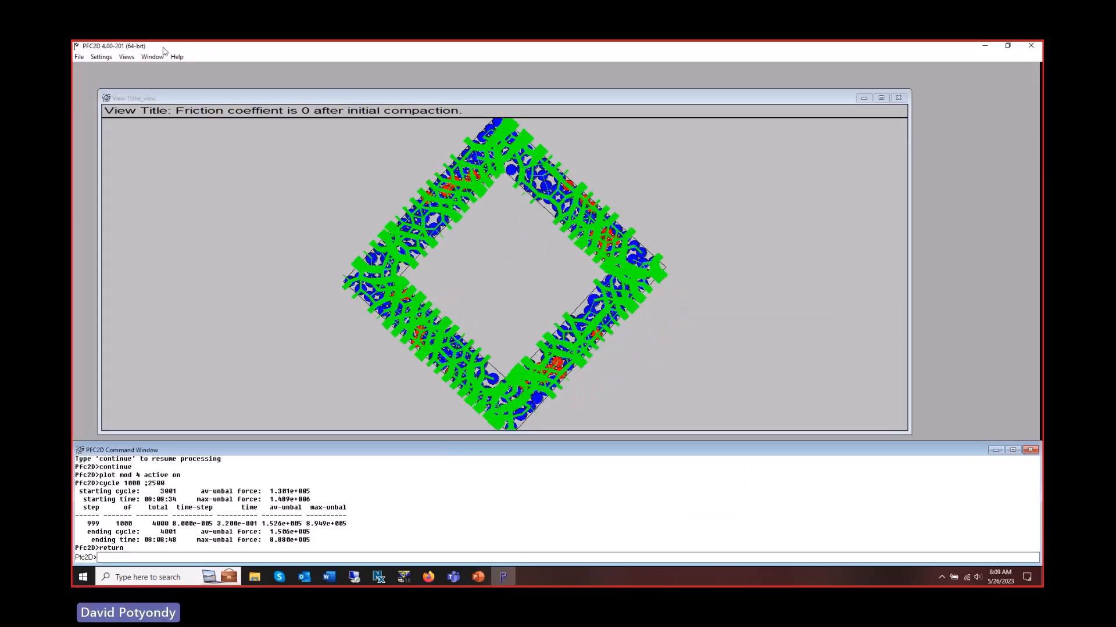
{"action": "left_click", "coordinate": [79, 58]}
{"action": "left_click", "coordinate": [95, 83]}
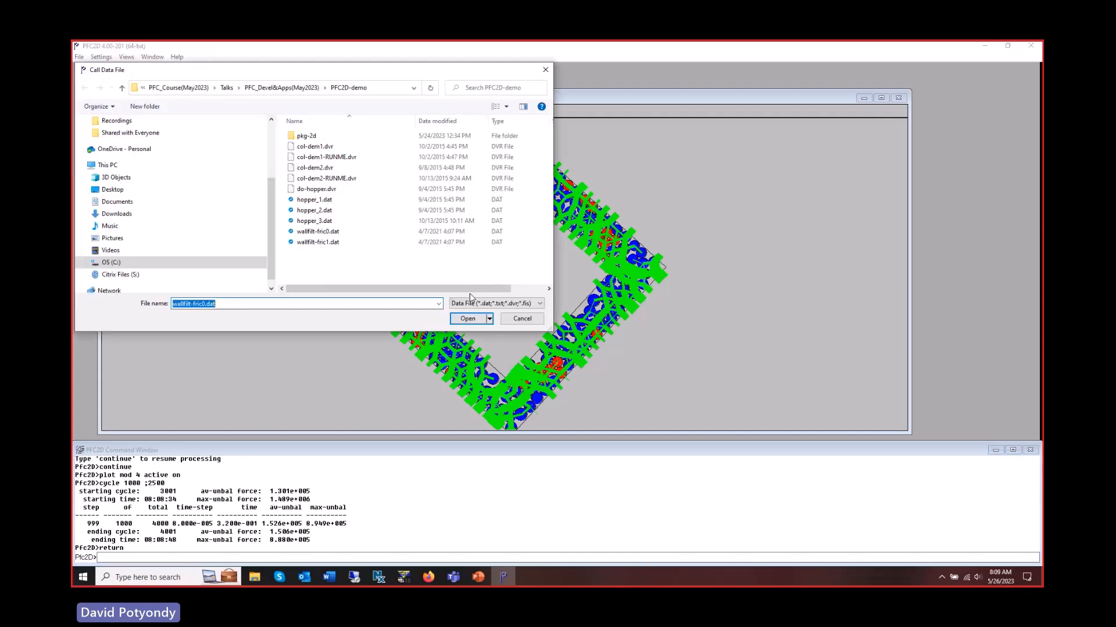
{"action": "double_click", "coordinate": [323, 247]}
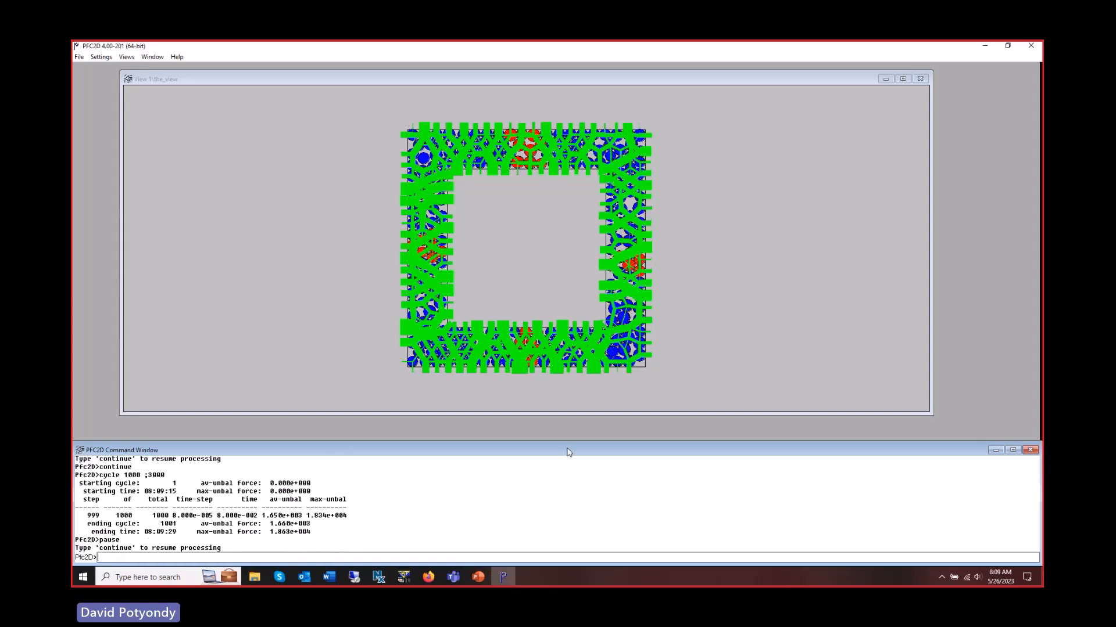
Continue the data file to assign friction 1.0 to the balls and walls and run the 2000-cycle wall rotation.
{"action": "type", "text": "e"}
{"action": "key", "text": "Return"}
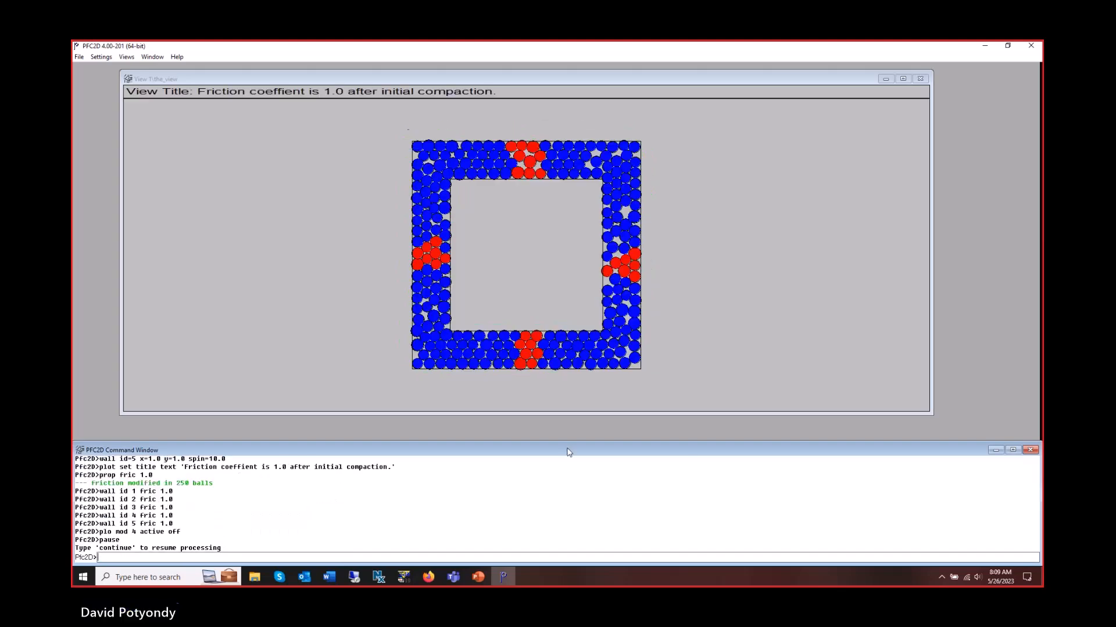
{"action": "type", "text": "conitin"}
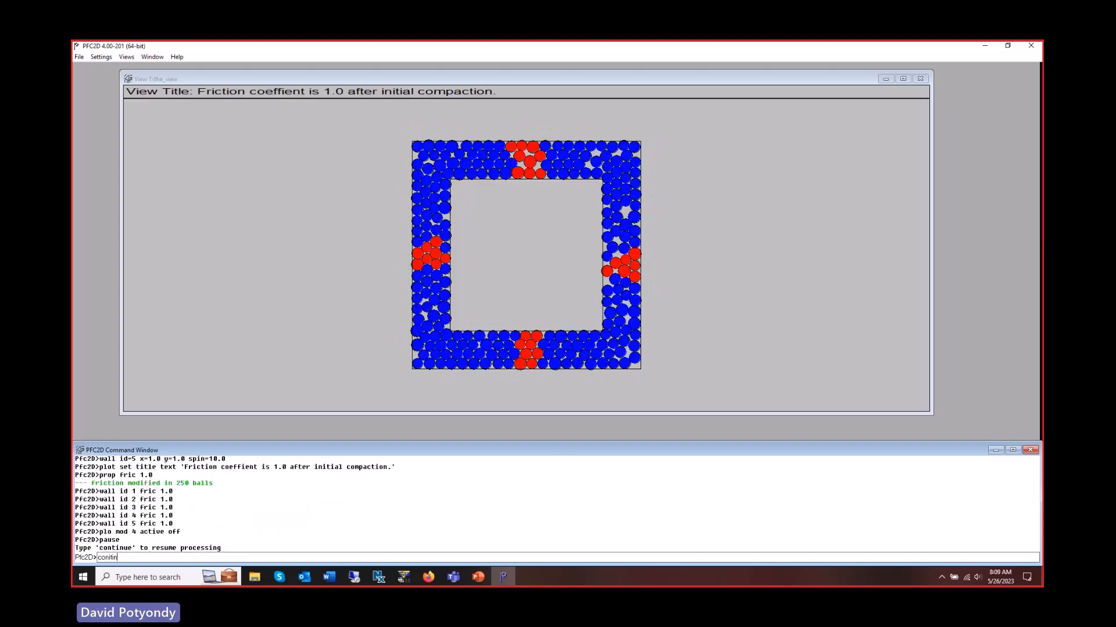
{"action": "type", "text": "ue"}
{"action": "key", "text": "Return"}
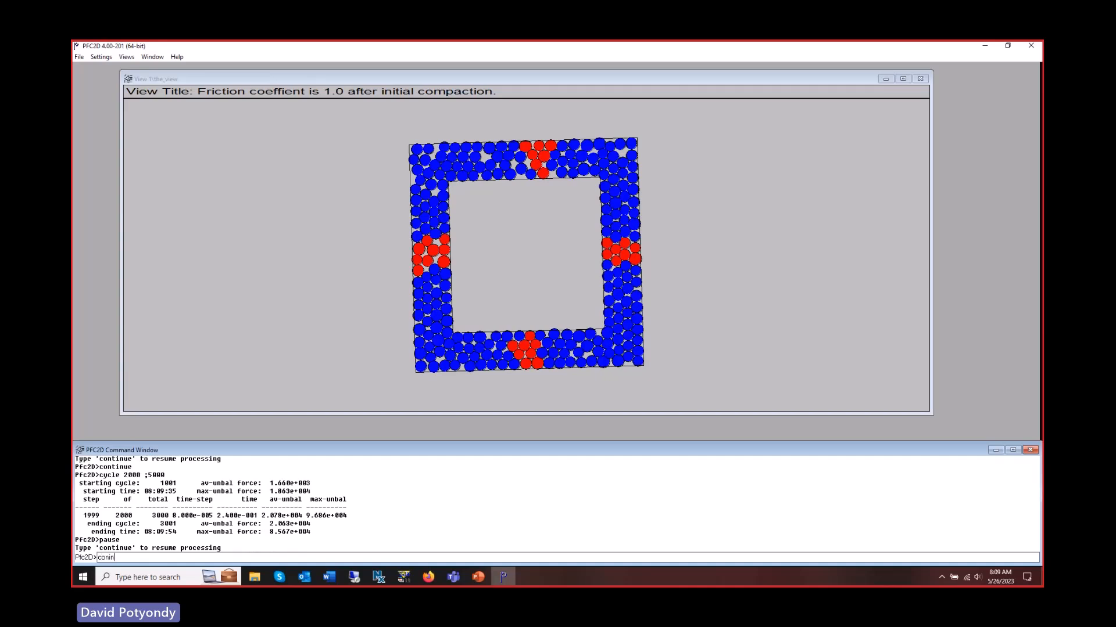
Continue the friction 1.0 data file into its final 1000-cycle run with contact forces displayed.
{"action": "type", "text": "n"}
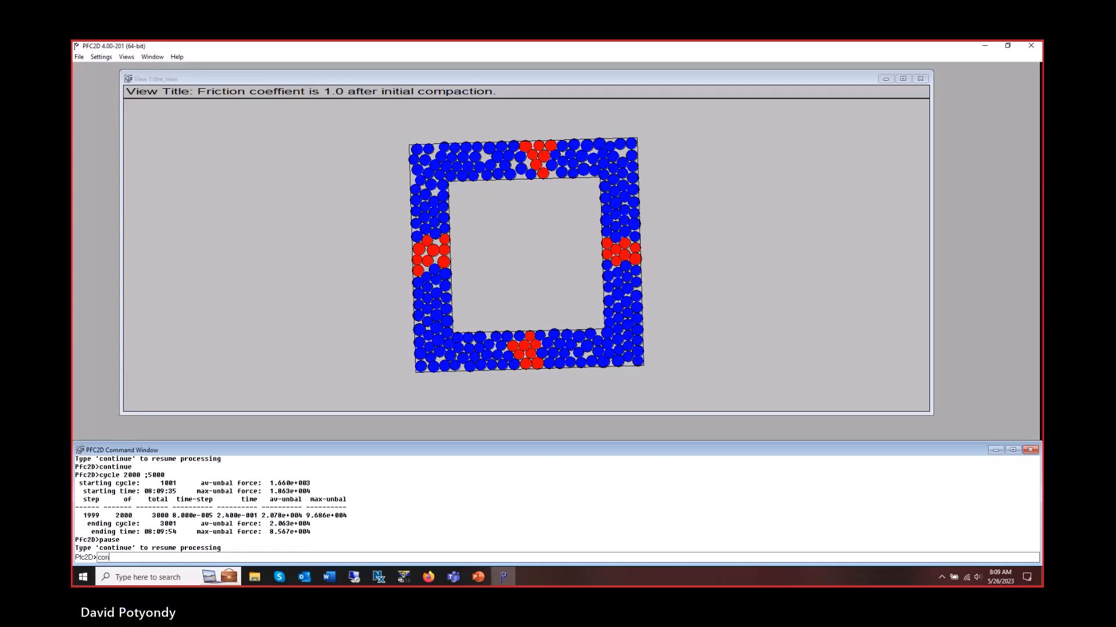
{"action": "type", "text": "tinue"}
{"action": "key", "text": "Return"}
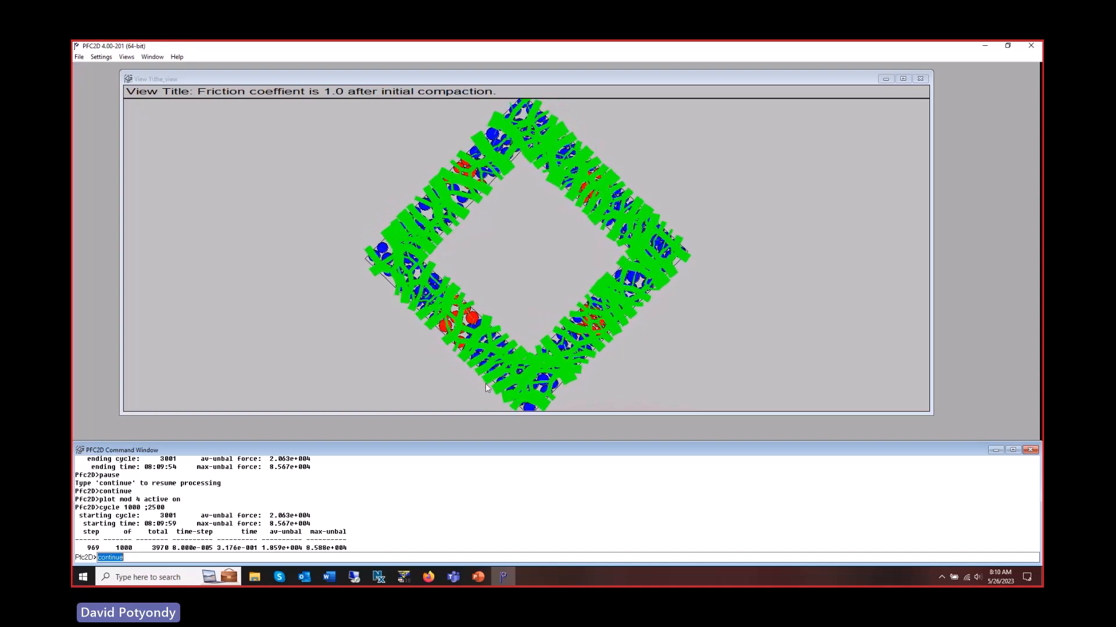
Run 10000 more cycles with a close-up of the assembly's lower corner and interrupt the run early.
{"action": "left_click", "coordinate": [498, 306]}
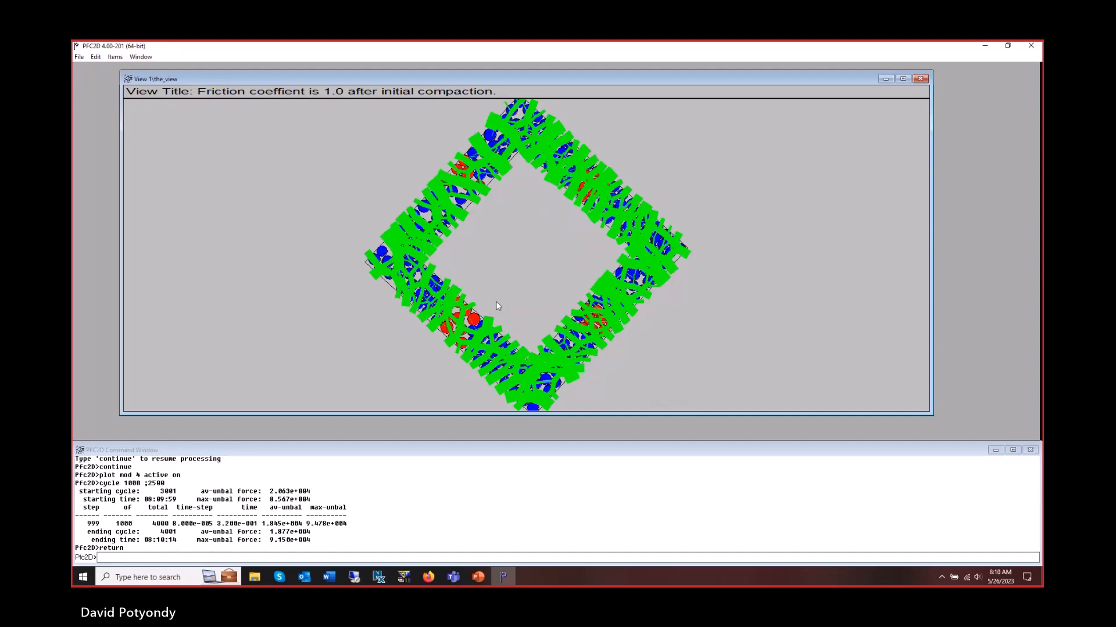
{"action": "scroll", "coordinate": [497, 306], "scroll_direction": "up", "scroll_amount": 3}
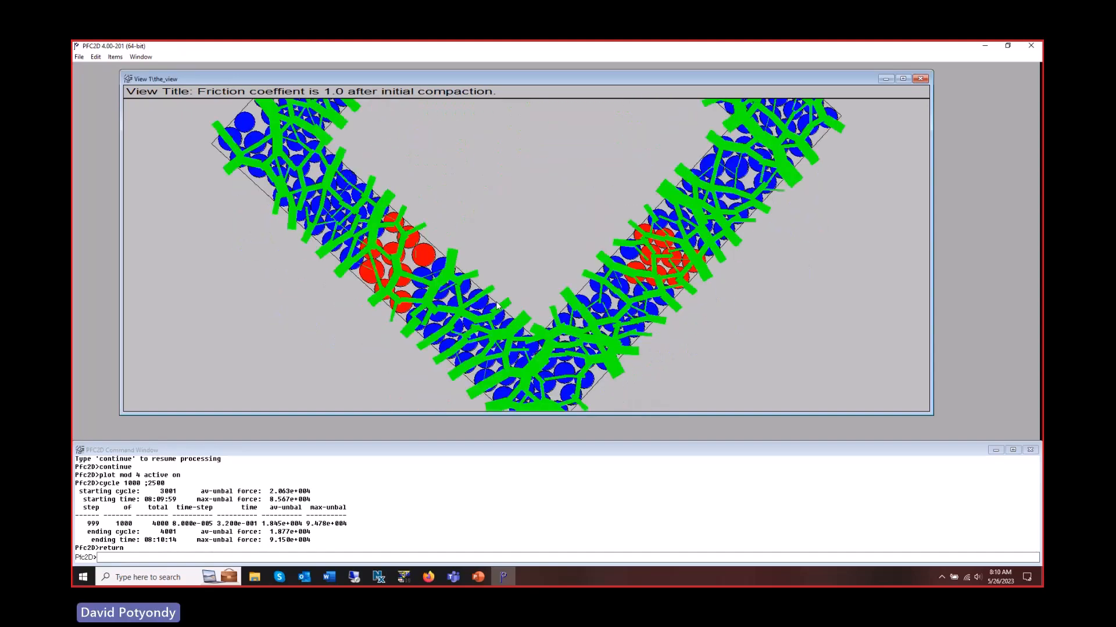
{"action": "scroll", "coordinate": [497, 307], "scroll_direction": "up", "scroll_amount": 2}
{"action": "left_click", "coordinate": [362, 452]}
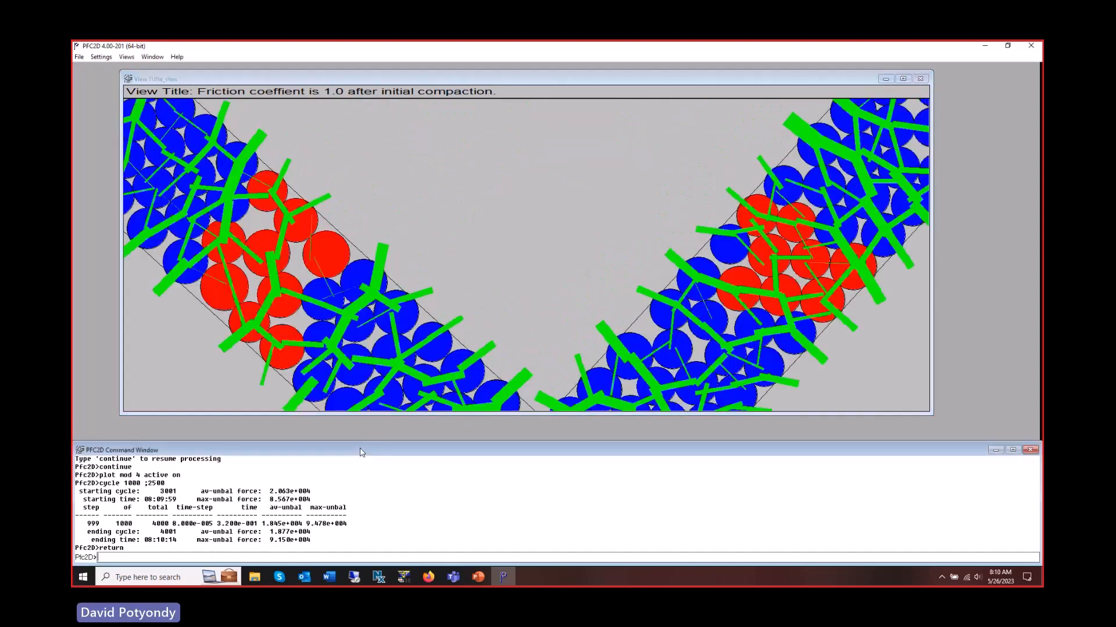
{"action": "type", "text": "cy 10000"}
{"action": "key", "text": "Return"}
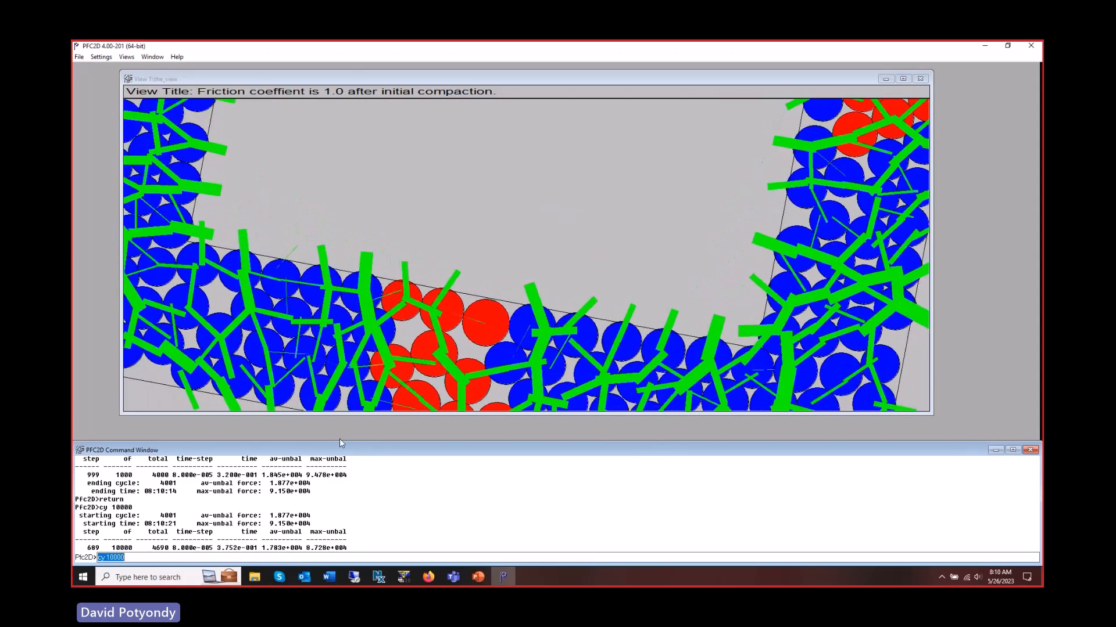
{"action": "key", "text": "Escape"}
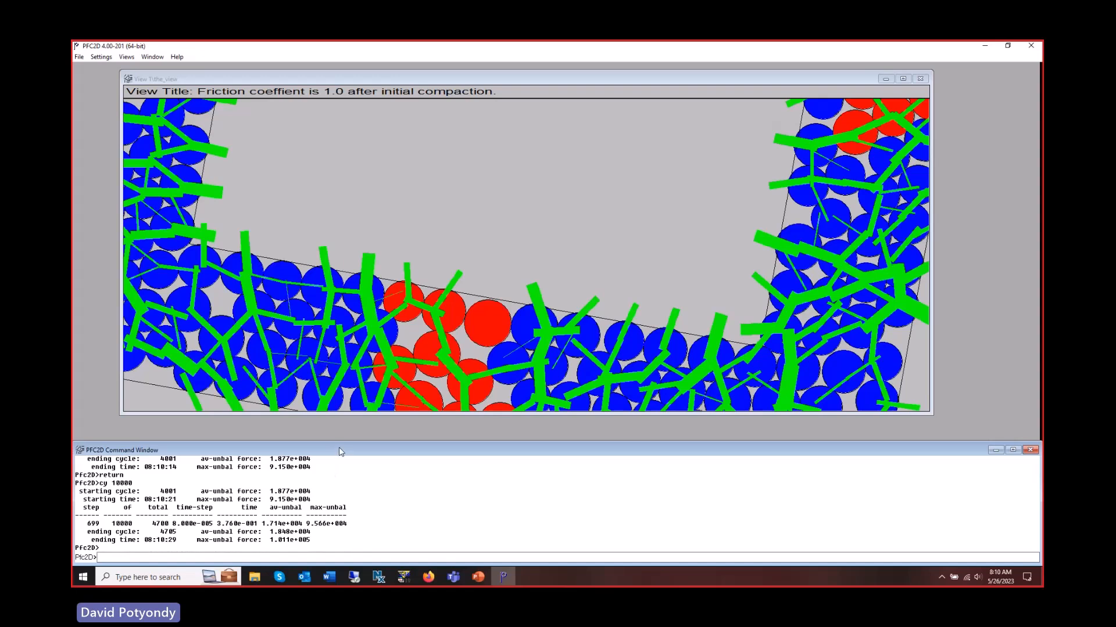
Set the ball damping property to 0.7, start a 1000-cycle run and interrupt it early.
{"action": "type", "text": "prop damp 0.7"}
{"action": "key", "text": "Return"}
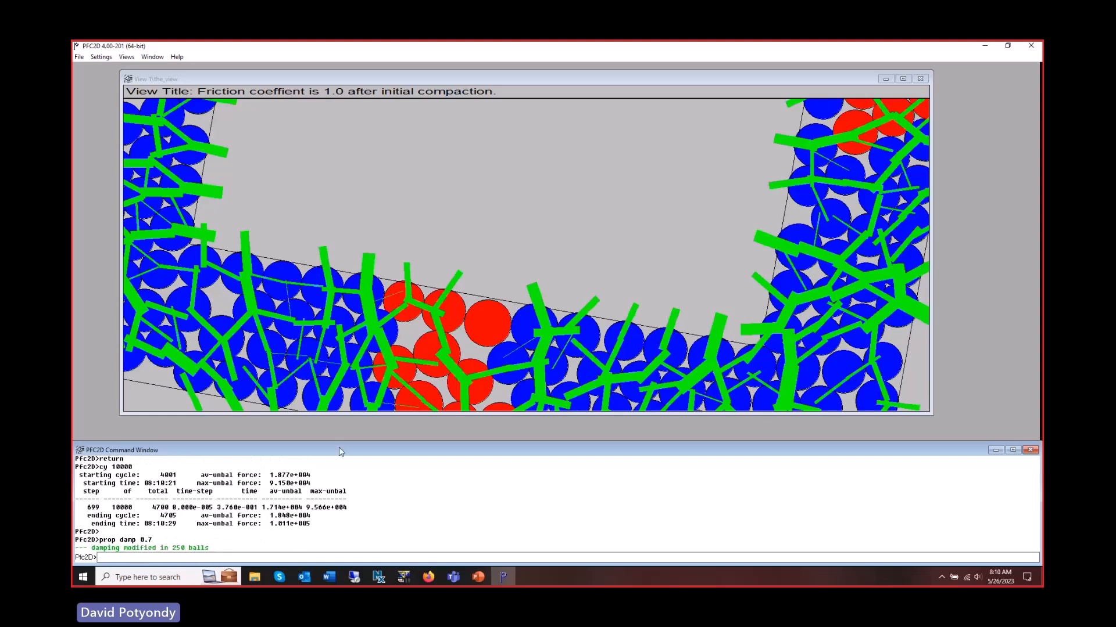
{"action": "type", "text": "cy 1000"}
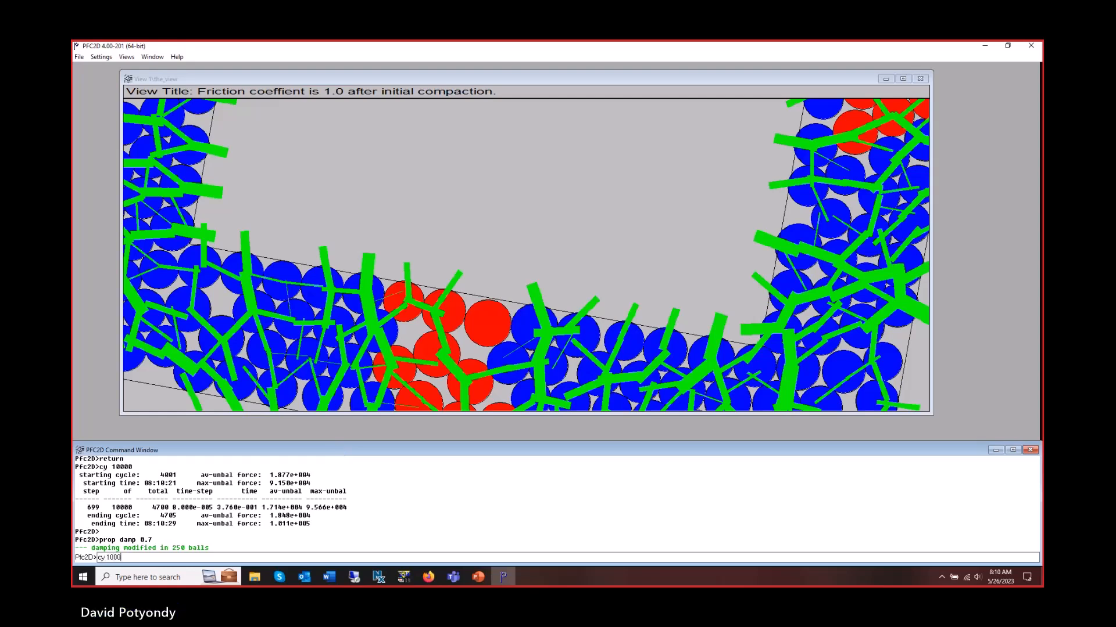
{"action": "key", "text": "Return"}
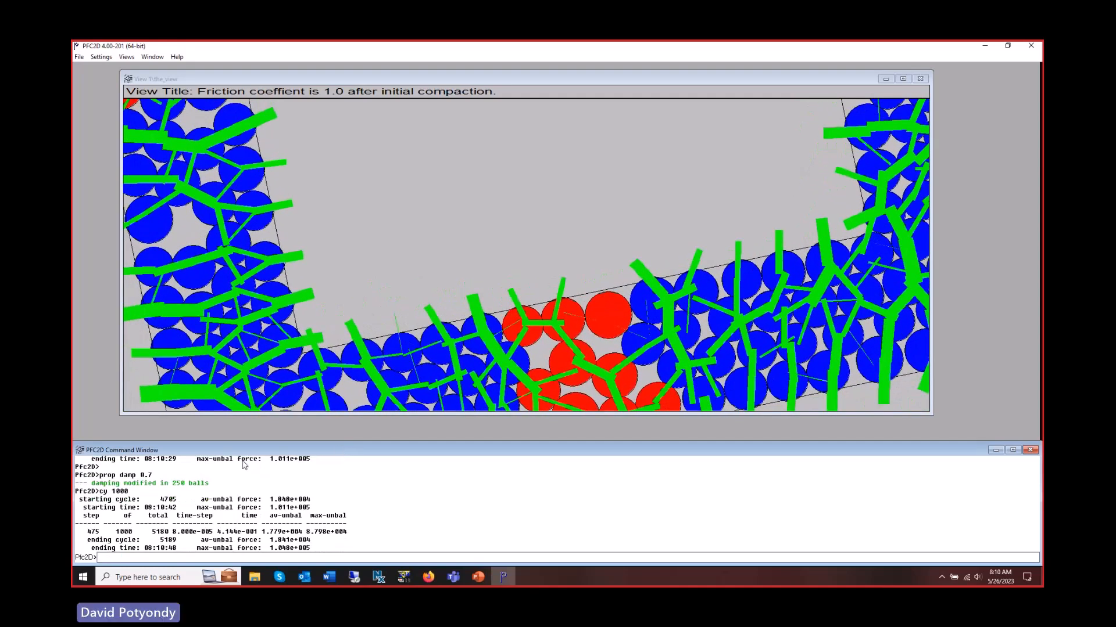
Close PFC2D and present the PowerPoint slide show from the friction 1.0 slide.
{"action": "left_click", "coordinate": [432, 221]}
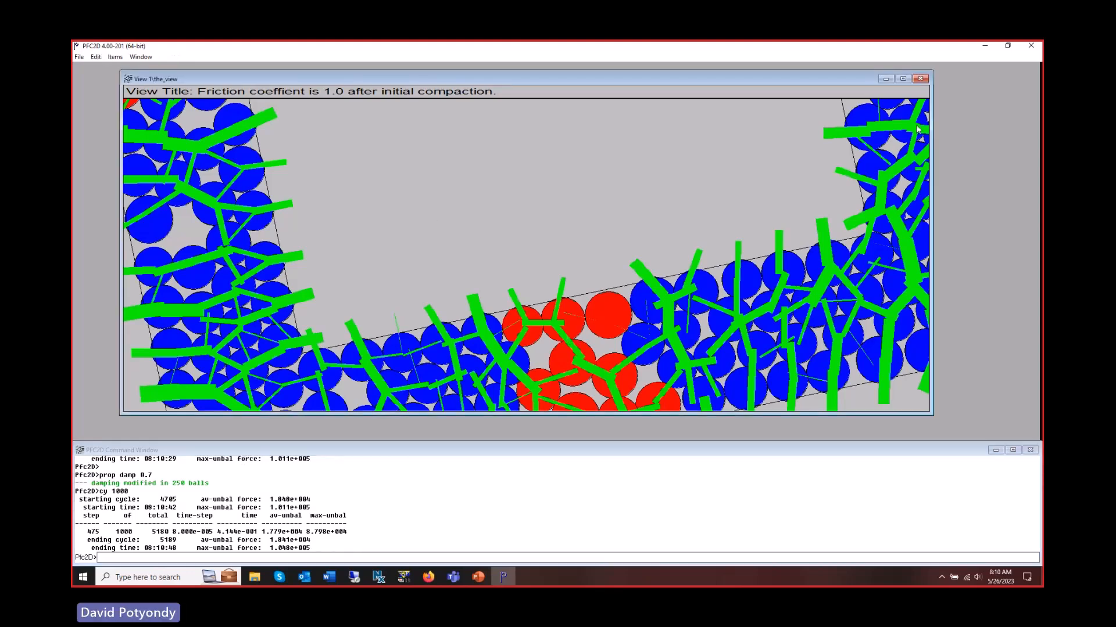
{"action": "left_click", "coordinate": [1032, 46]}
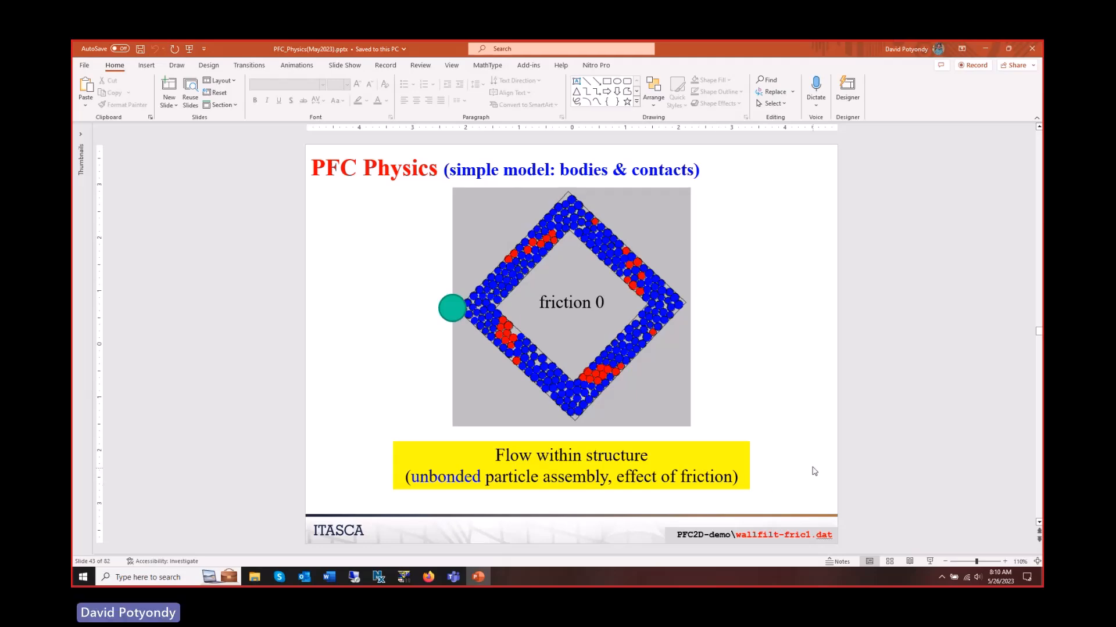
{"action": "scroll", "coordinate": [798, 473], "scroll_direction": "down", "scroll_amount": 1}
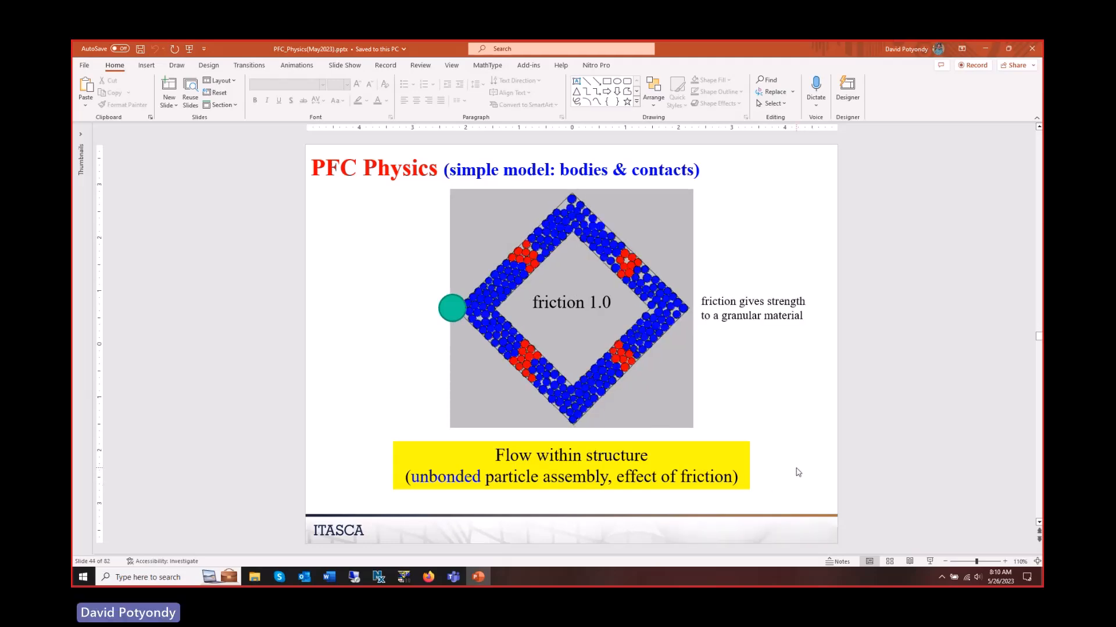
{"action": "left_click", "coordinate": [930, 561]}
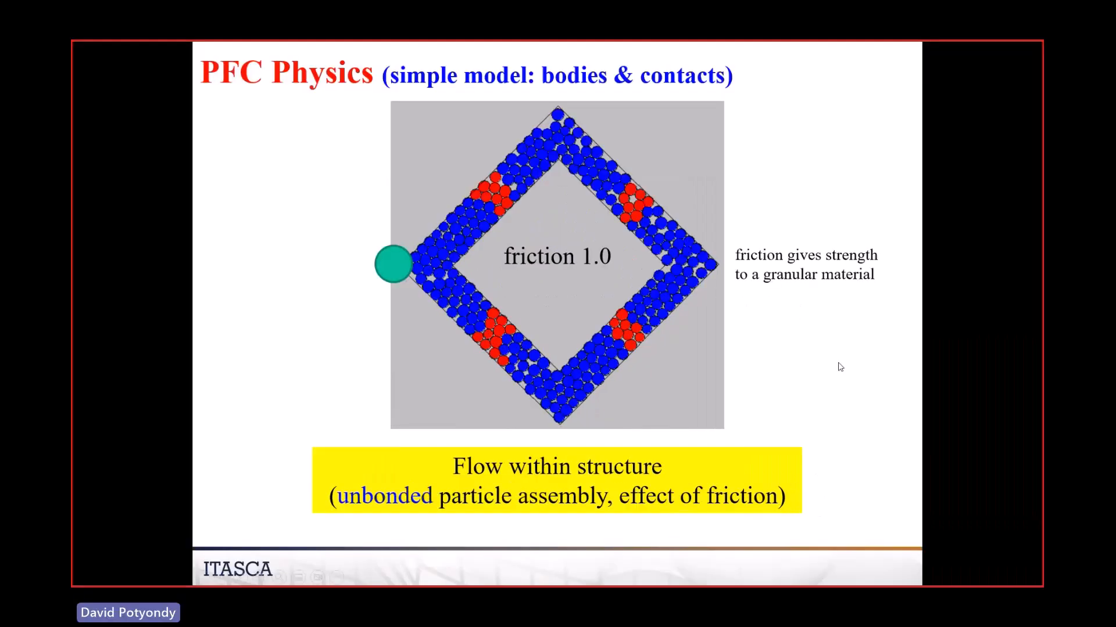